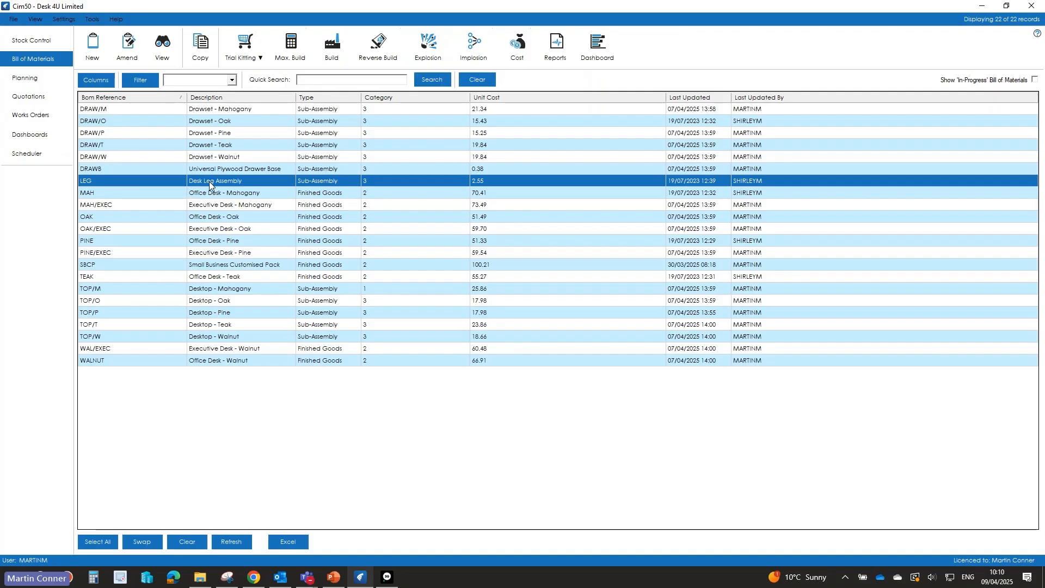
Step: Open the LEG bill of material for amendment and display its components
click(130, 59)
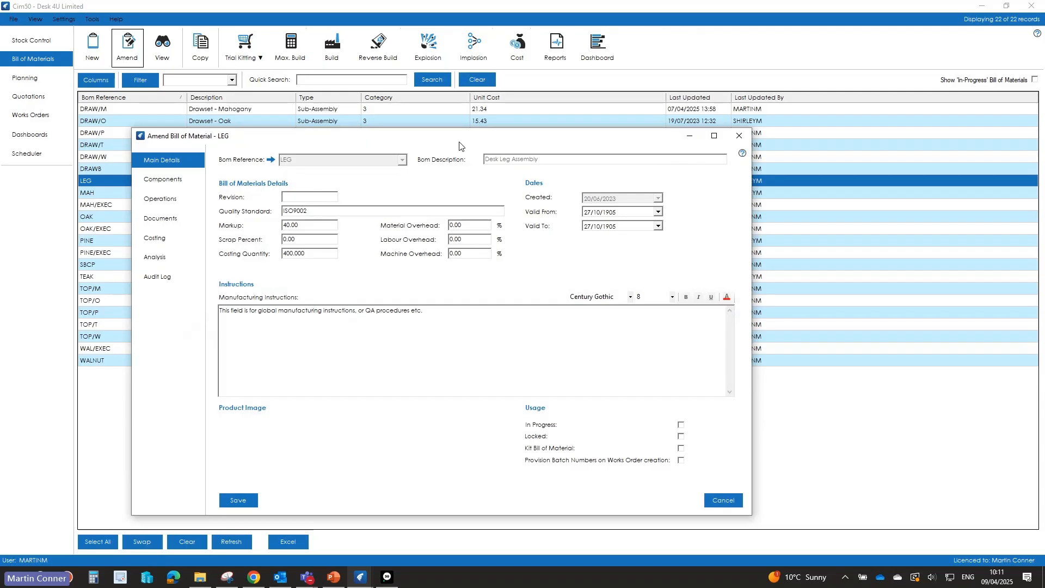
drag(459, 142, 452, 63)
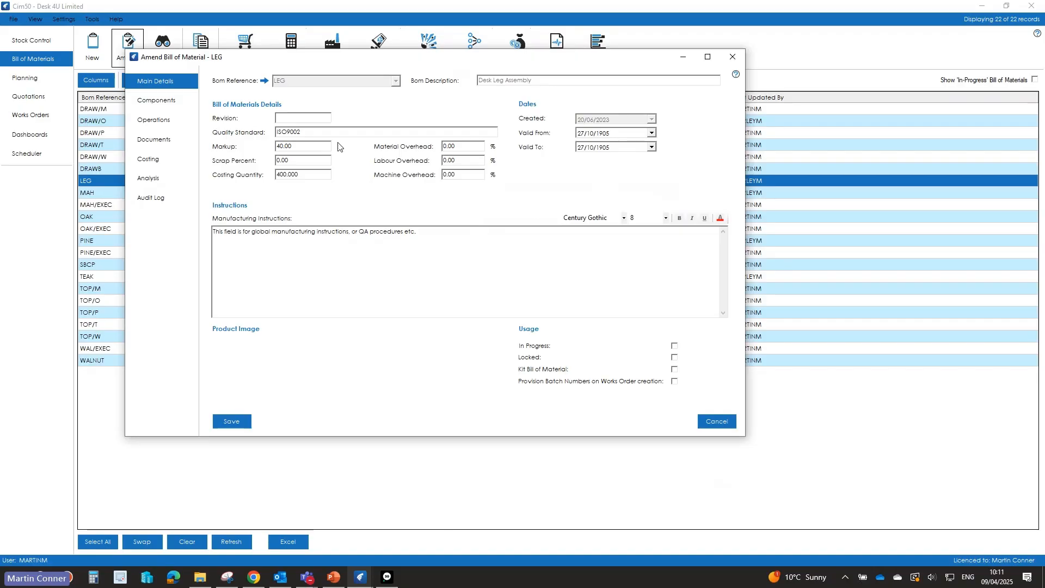
click(153, 105)
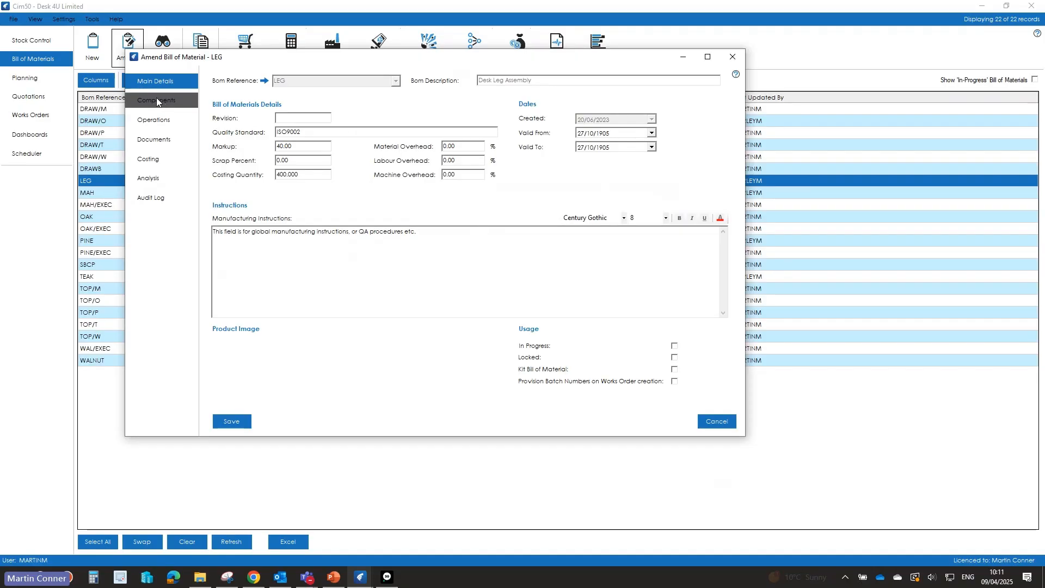
click(157, 102)
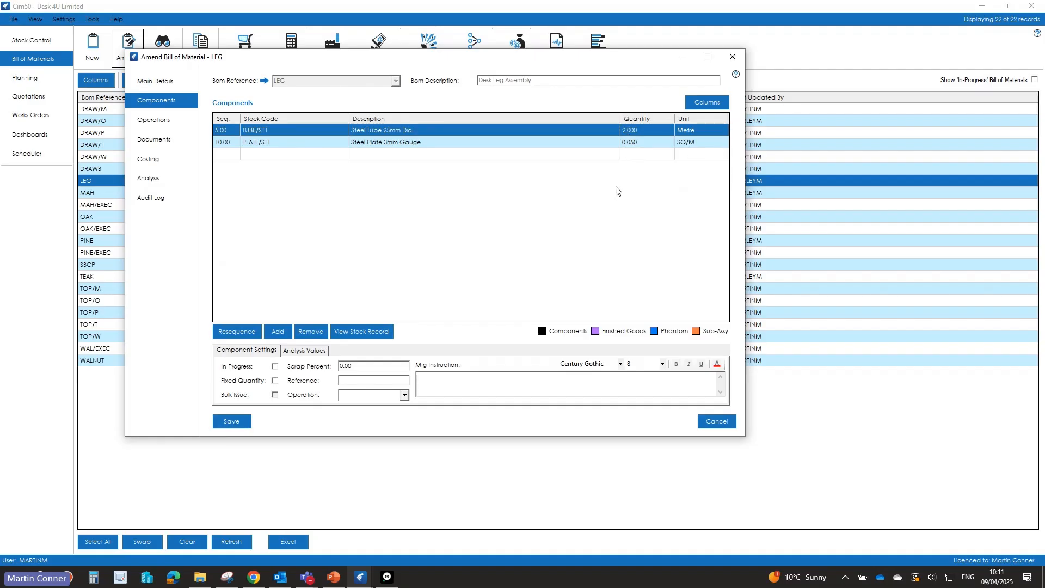
Step: View the stock record of component TUBE/ST1 and examine its last cost price, standard cost and average cost
click(362, 331)
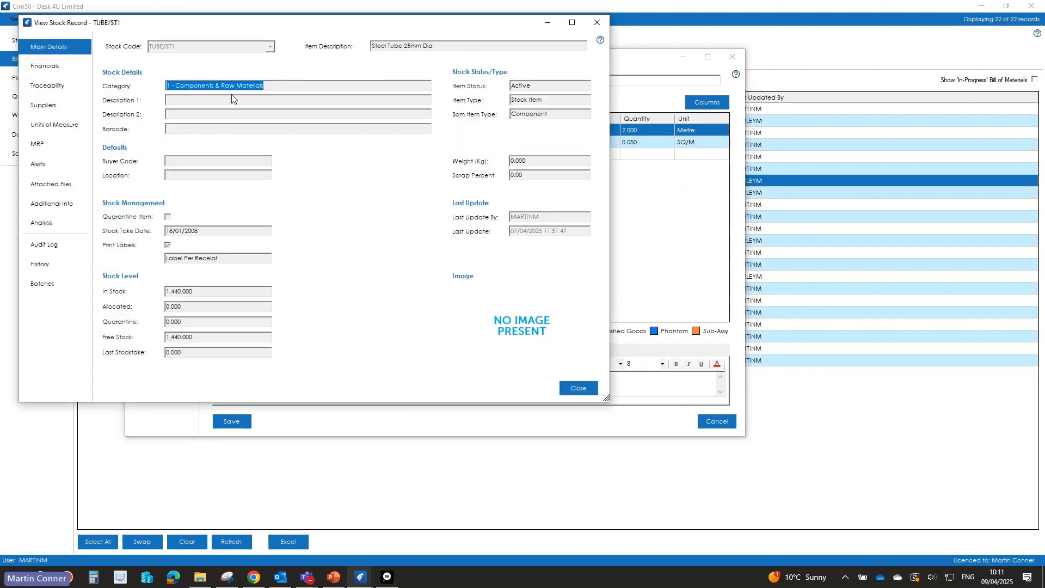
click(38, 70)
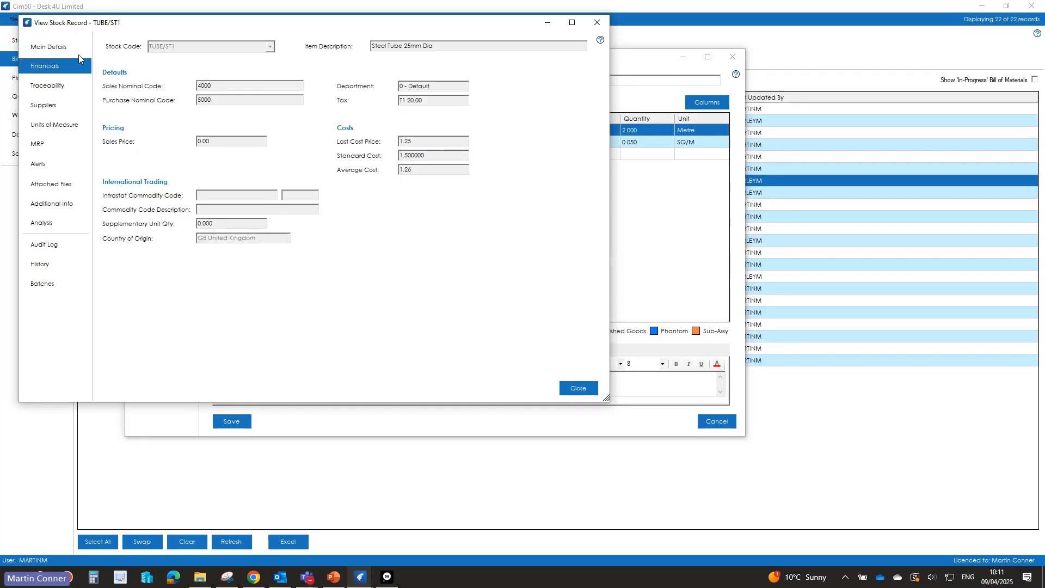
click(421, 140)
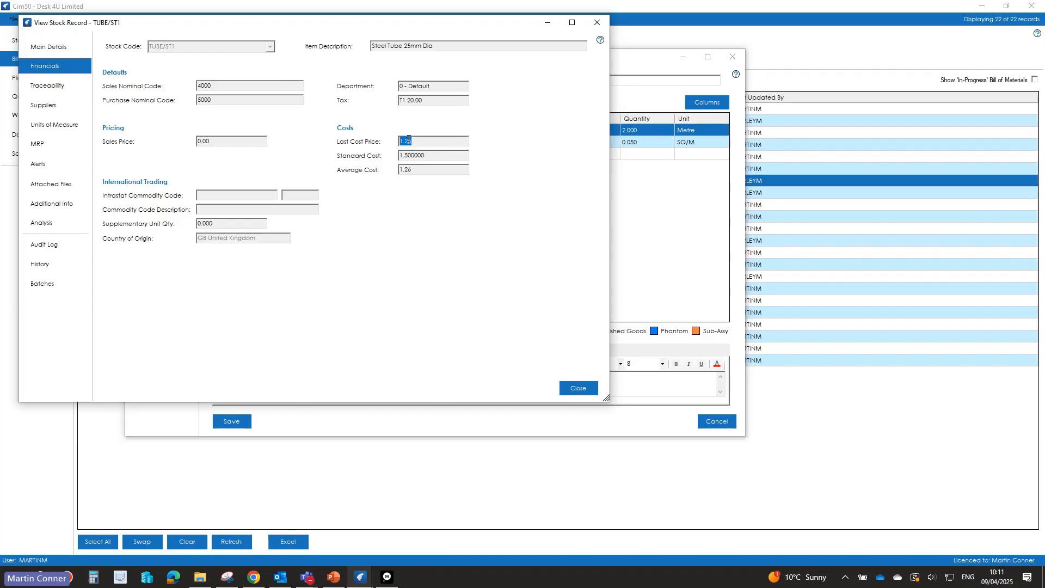
click(422, 154)
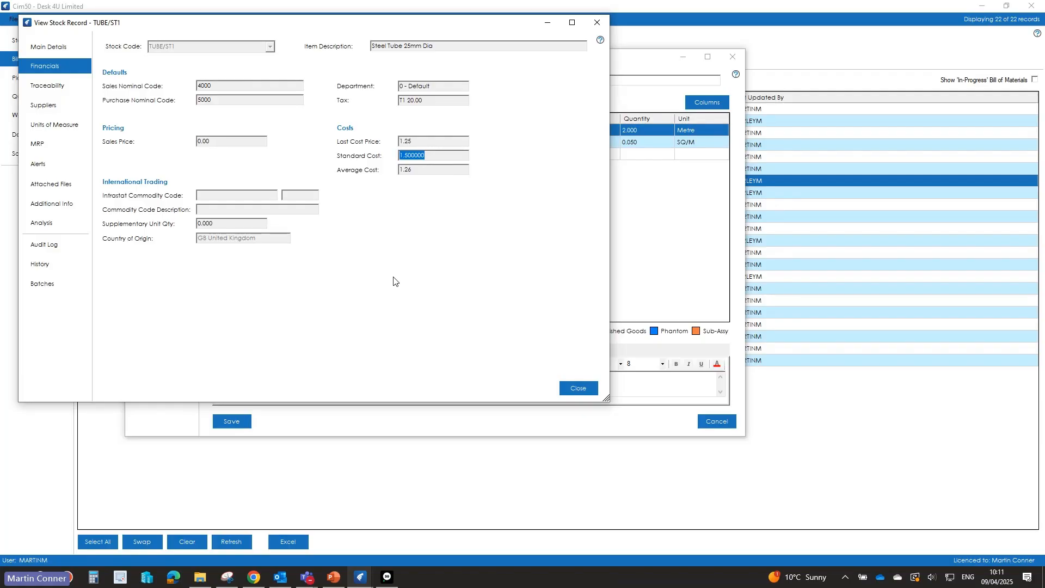
click(410, 169)
drag(336, 26, 335, 35)
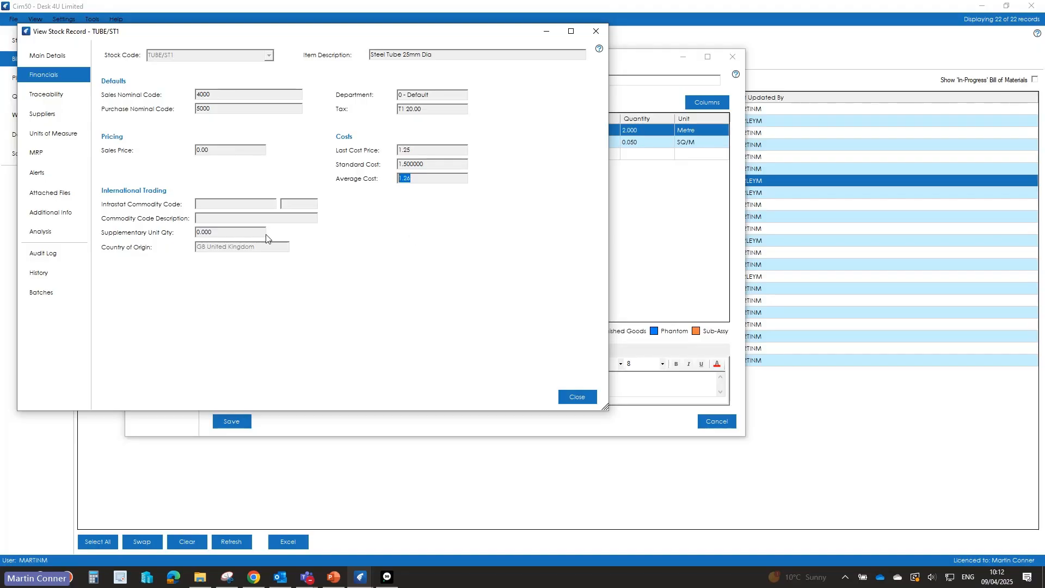
Step: Check the cost price of receipt GRN0043 in the TUBE/ST1 transaction history and close the stock record
click(24, 272)
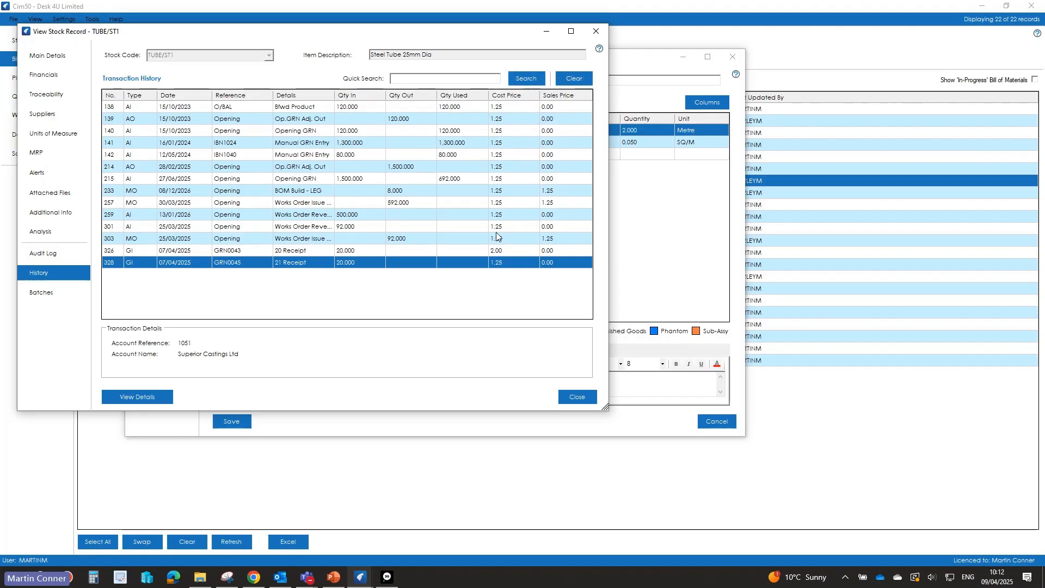
click(499, 250)
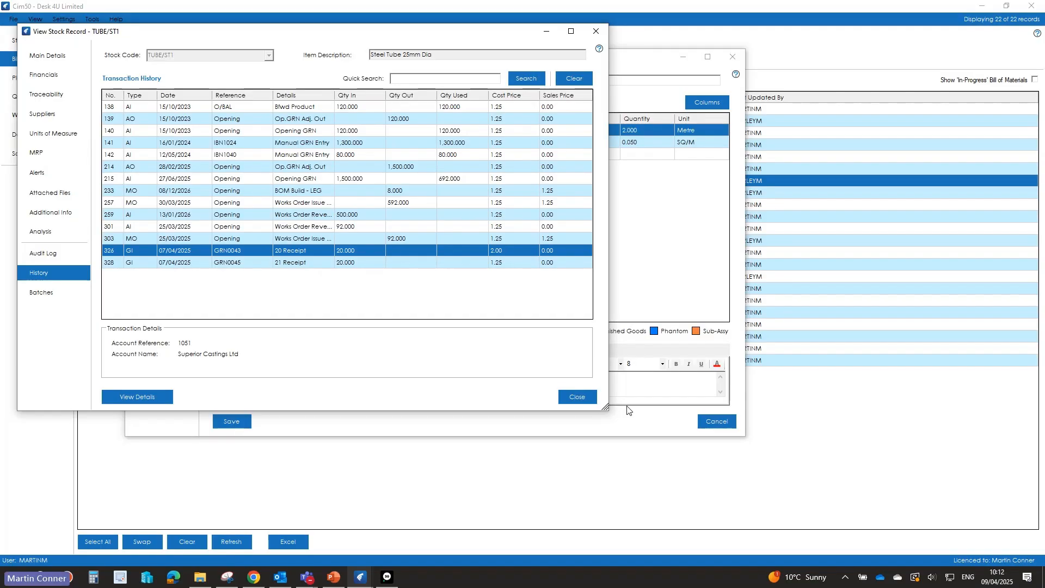
click(587, 400)
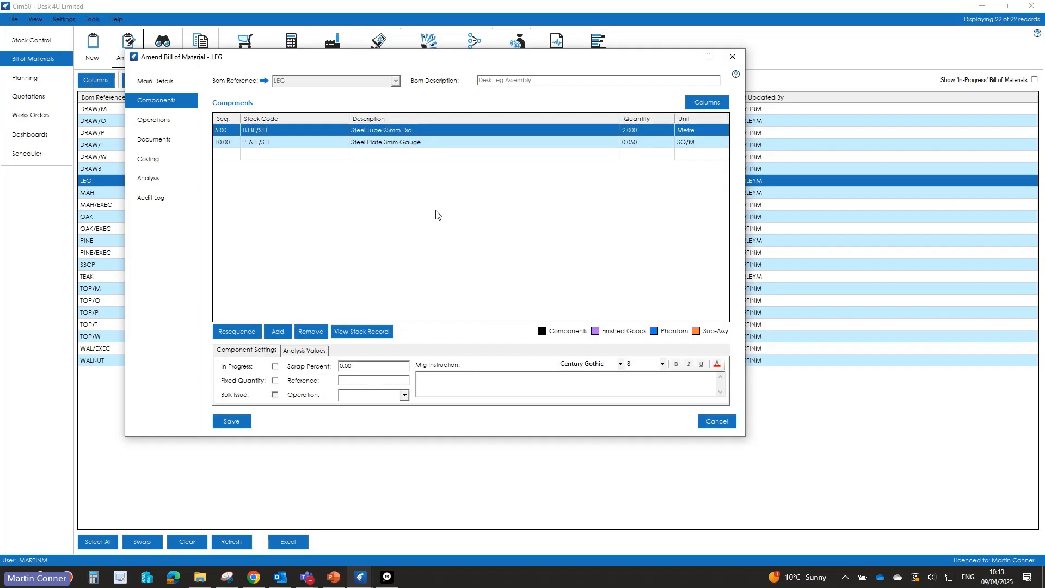
Step: Display the LEG operations and check the run time and setup details of the Cut Metal operation
click(162, 121)
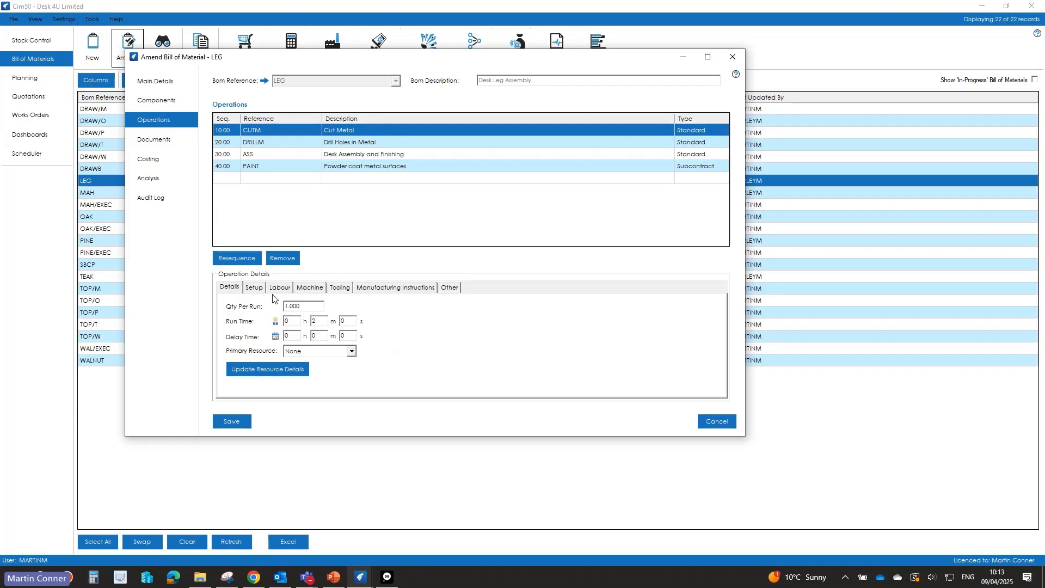
double_click(313, 320)
text(2)
click(259, 290)
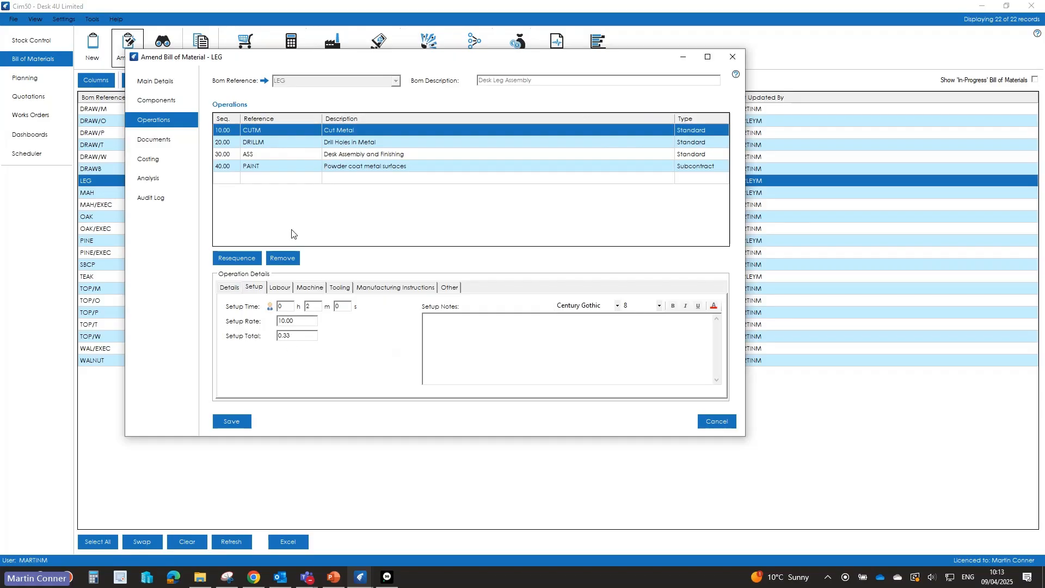
Step: Examine the labour details and available labour references for the Cut Metal operation, comparing them with its run time
click(278, 289)
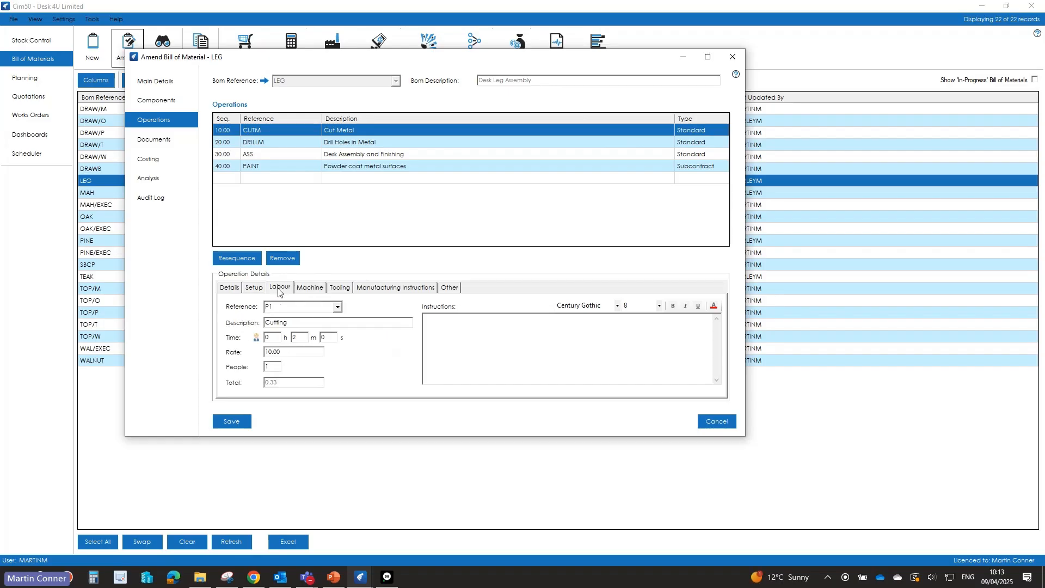
click(236, 291)
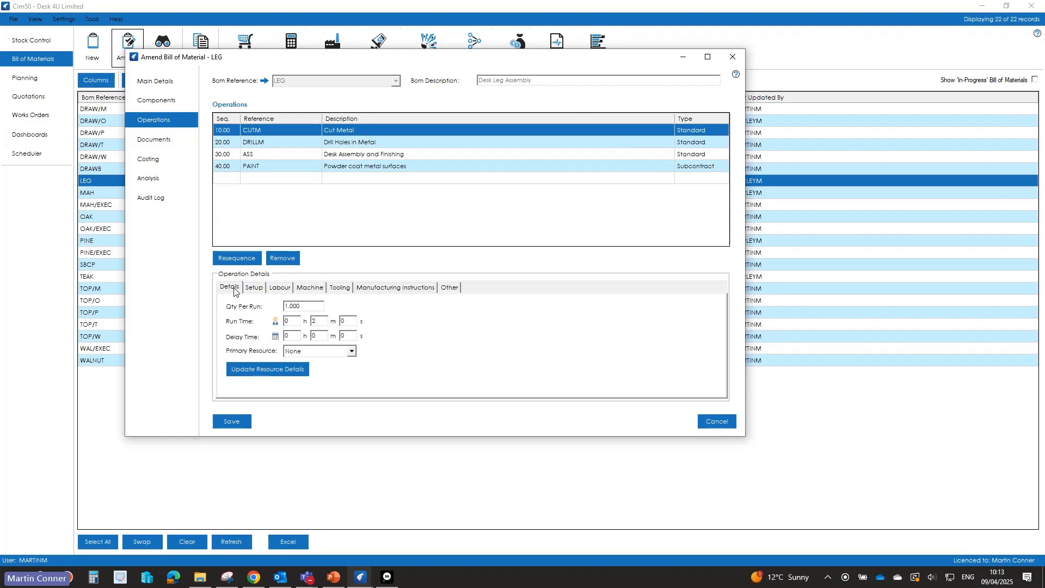
click(280, 289)
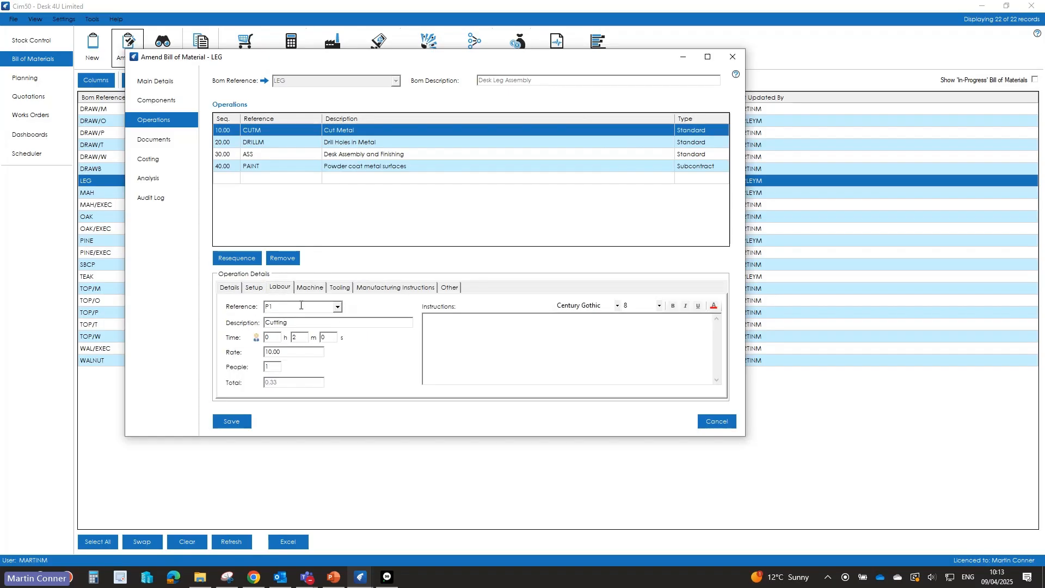
click(336, 308)
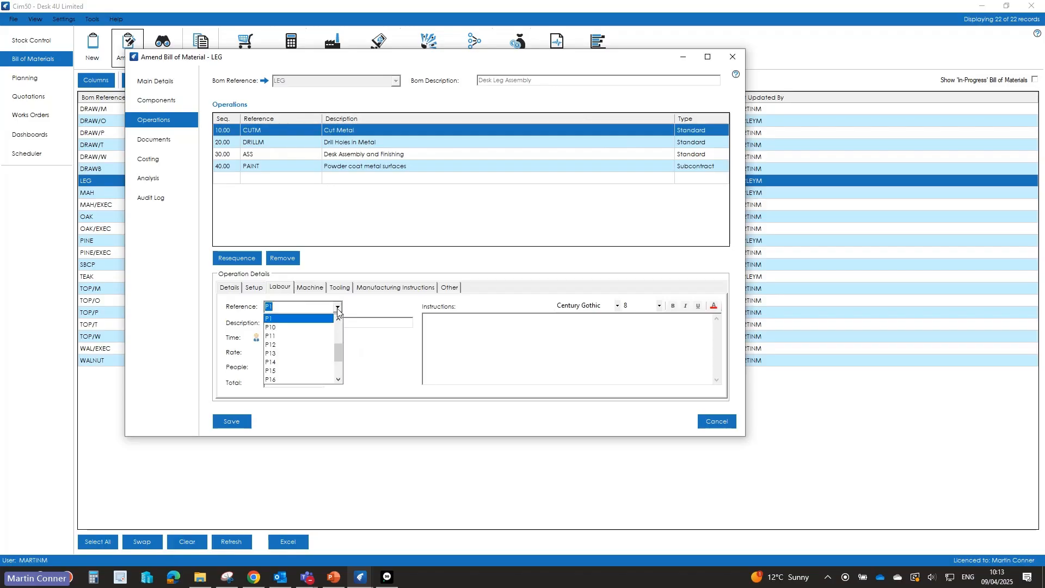
click(337, 309)
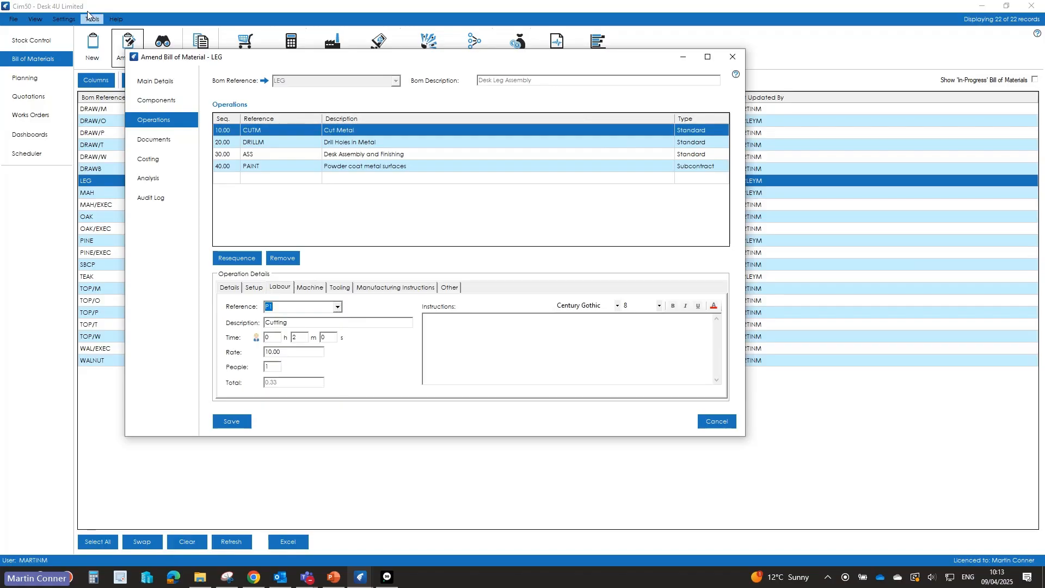
click(227, 292)
click(279, 288)
Step: Examine the Cut Metal operation's machine details and machine references, plus its tooling and piece work settings
click(308, 289)
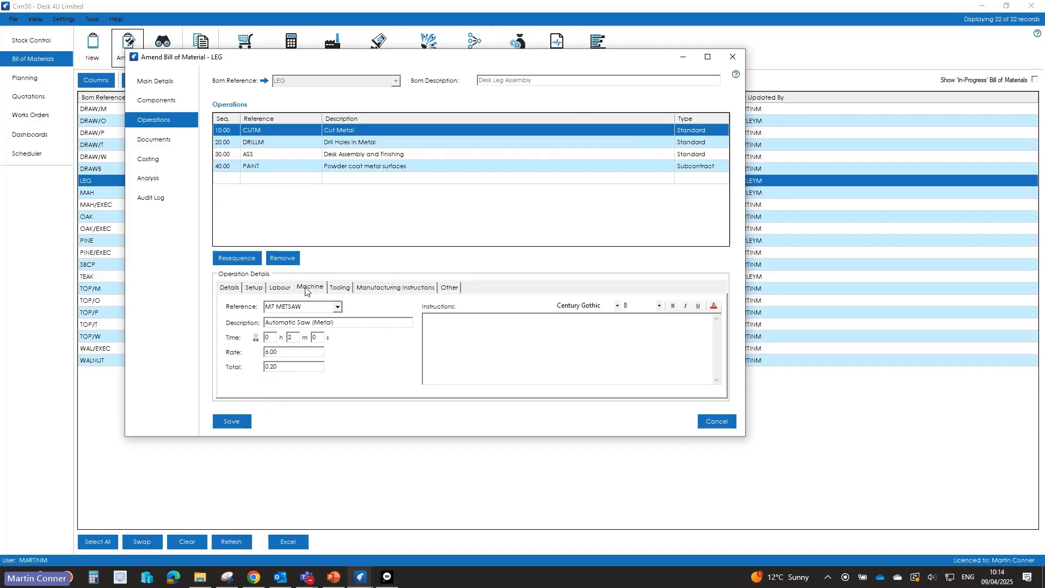
click(337, 307)
click(337, 308)
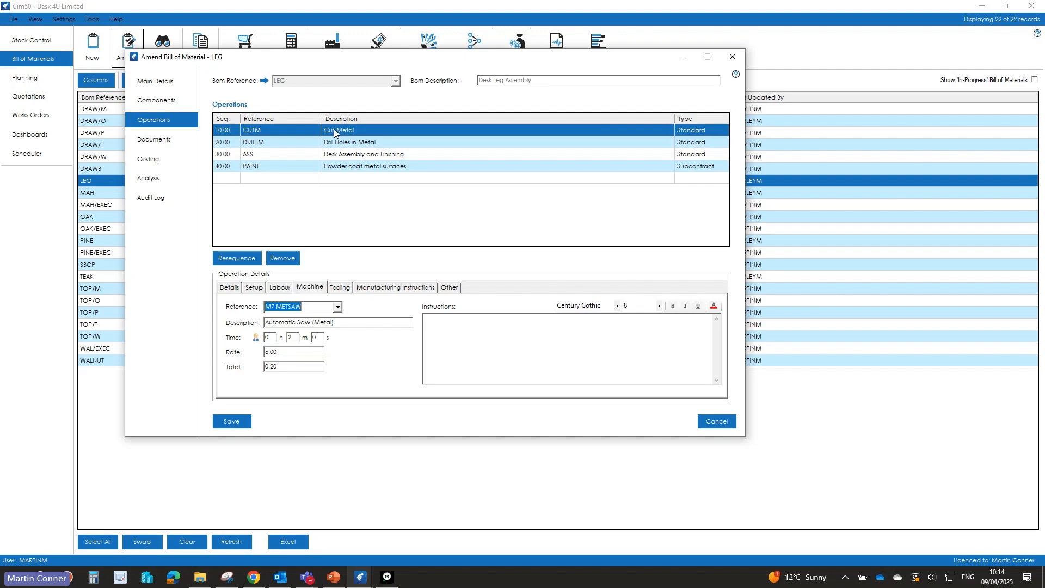
click(237, 288)
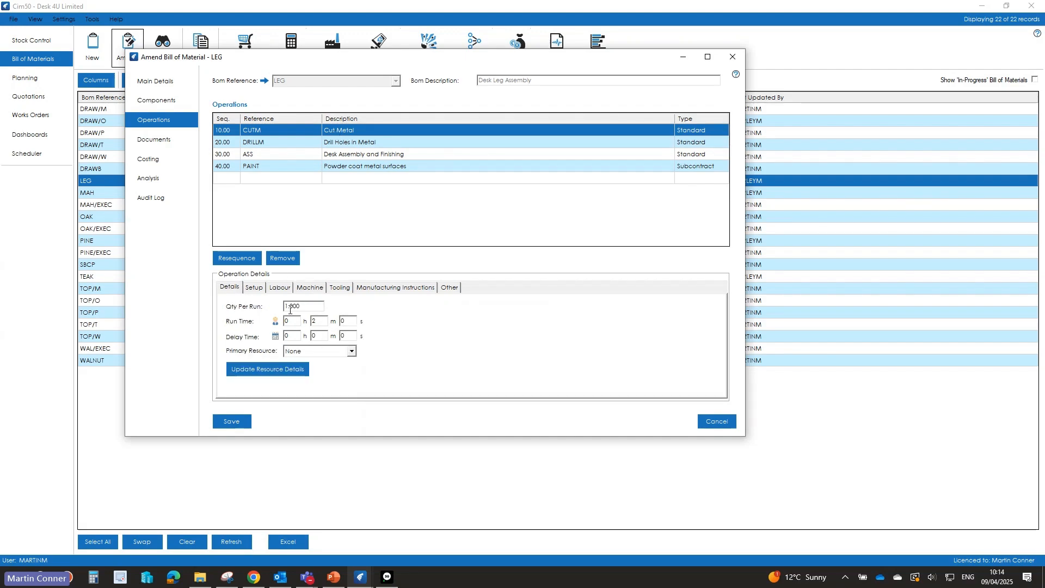
click(337, 290)
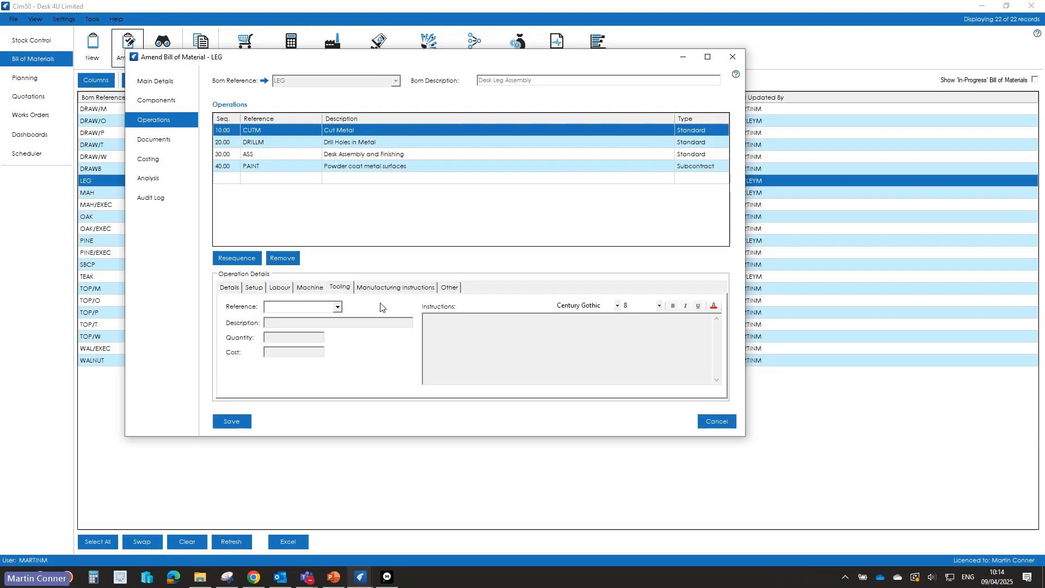
click(452, 292)
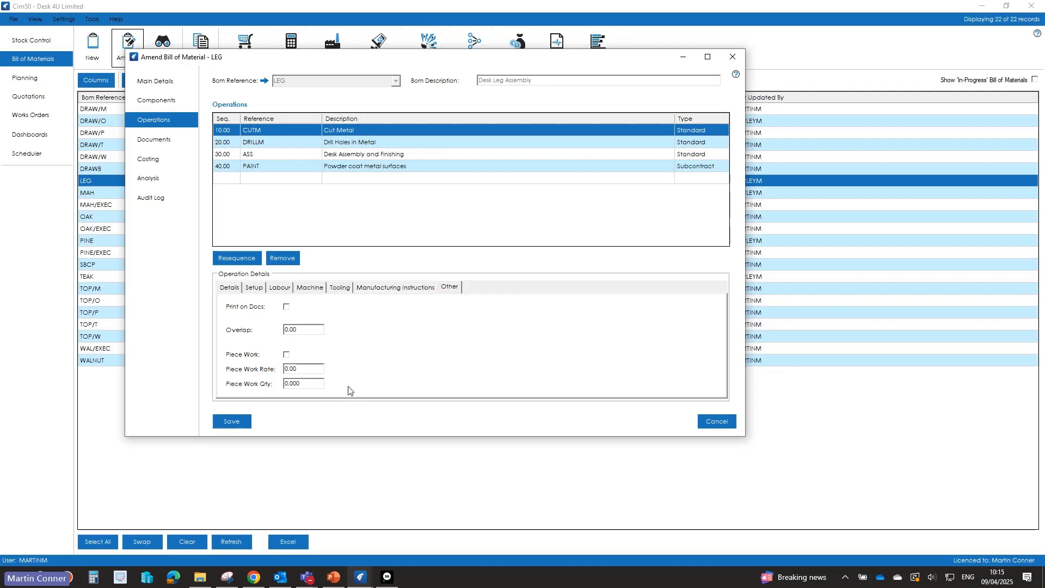
Step: Recalculate the LEG bill of material's costs and check the materials and labour costs against its costing quantity
click(154, 161)
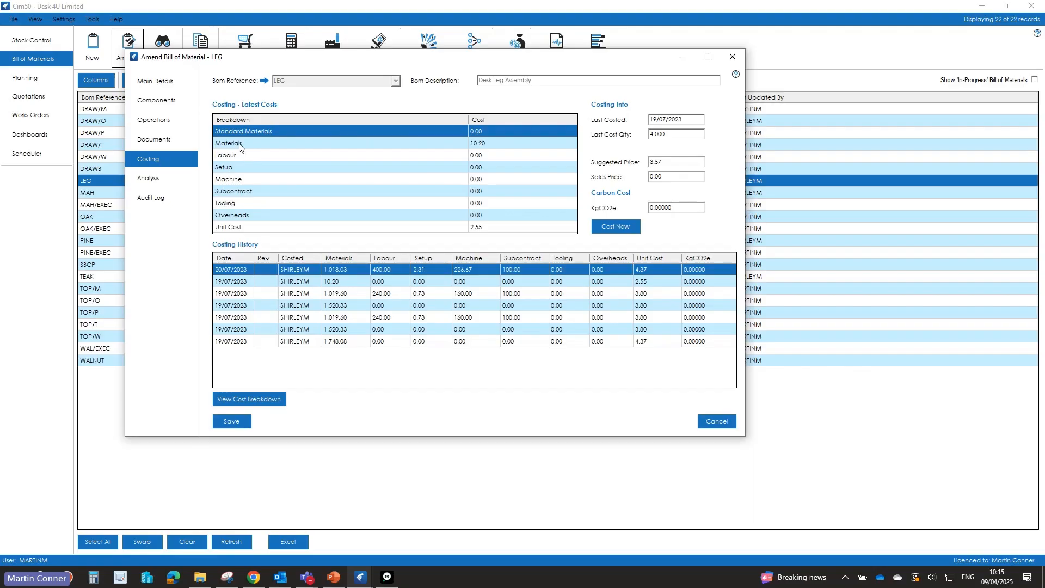
click(626, 227)
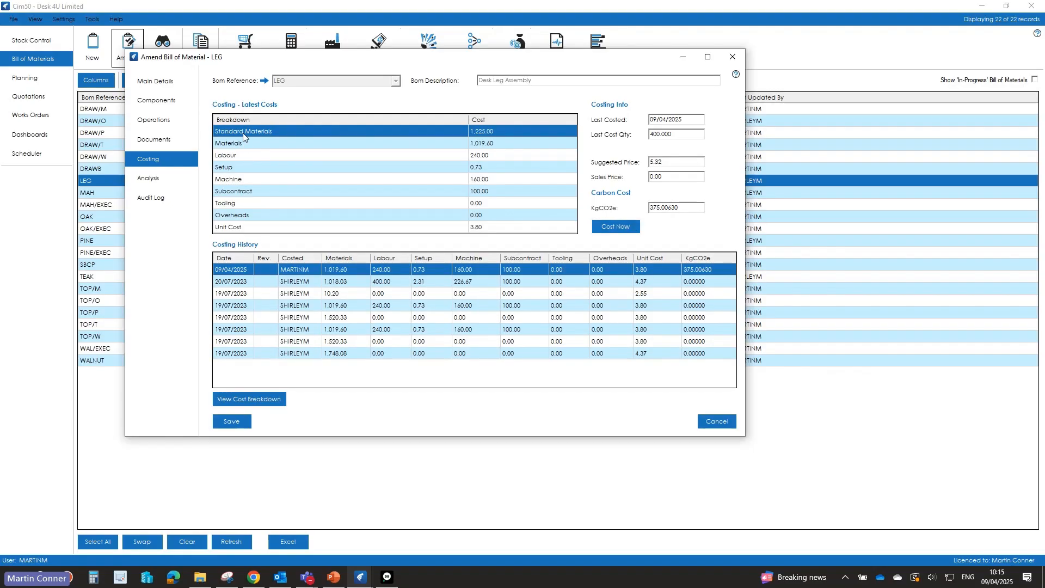
click(231, 144)
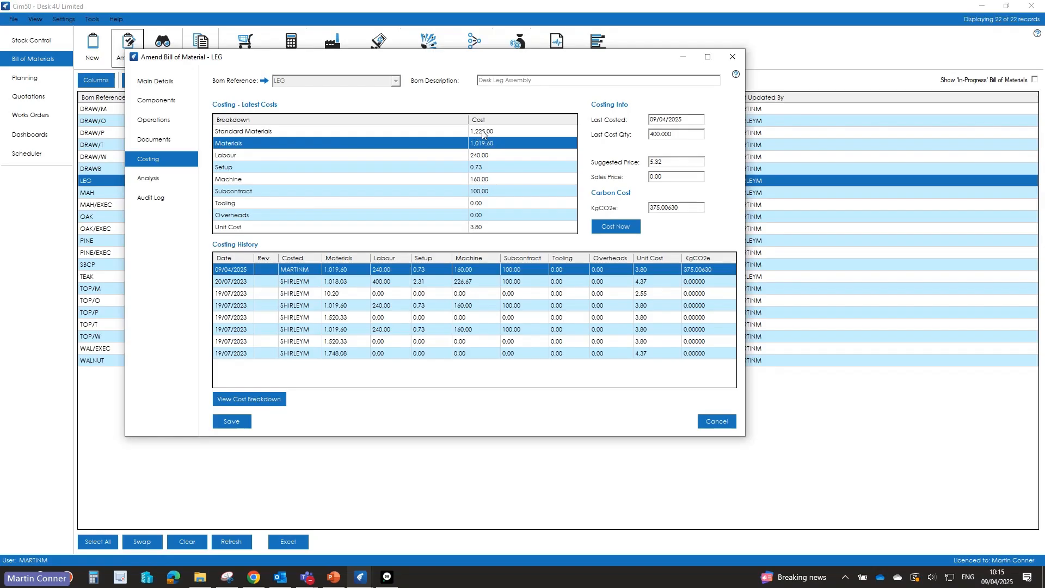
click(481, 155)
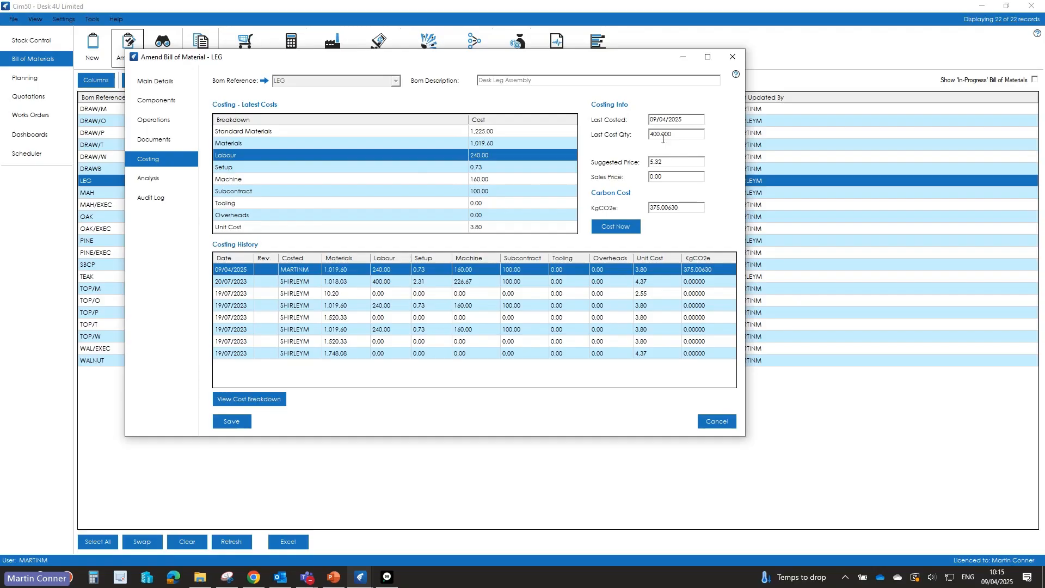
click(155, 86)
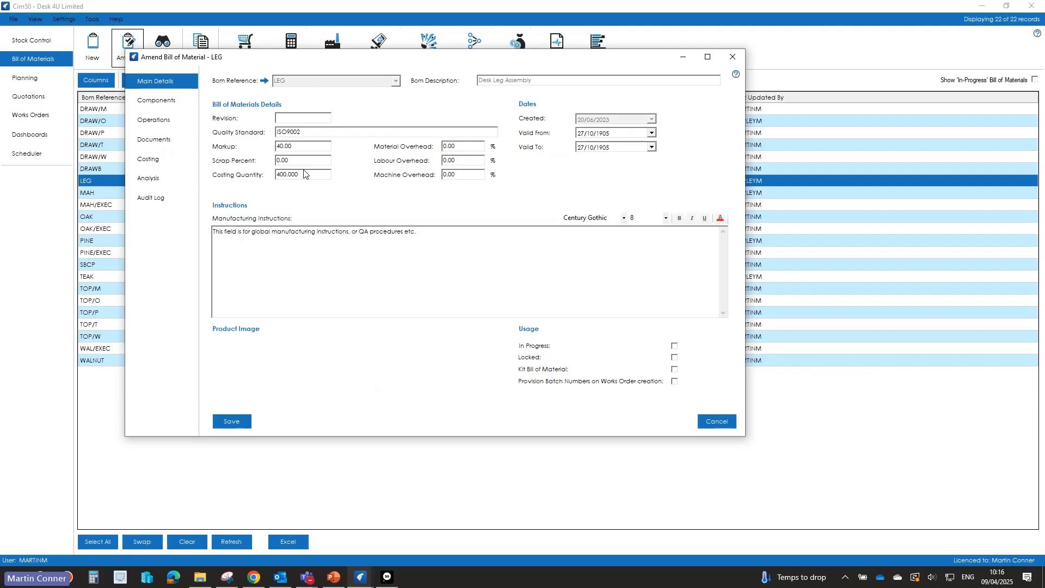
click(151, 160)
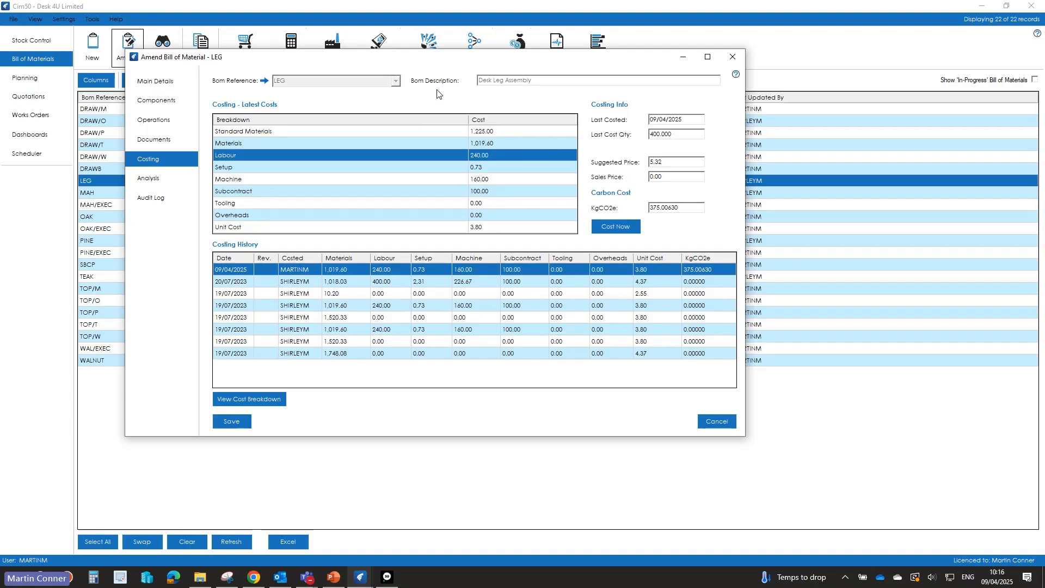
Step: Check the setup, machine and subcontract costs of LEG, plus the subcontract details of the Powder coat metal surfaces operation
drag(453, 60, 480, 120)
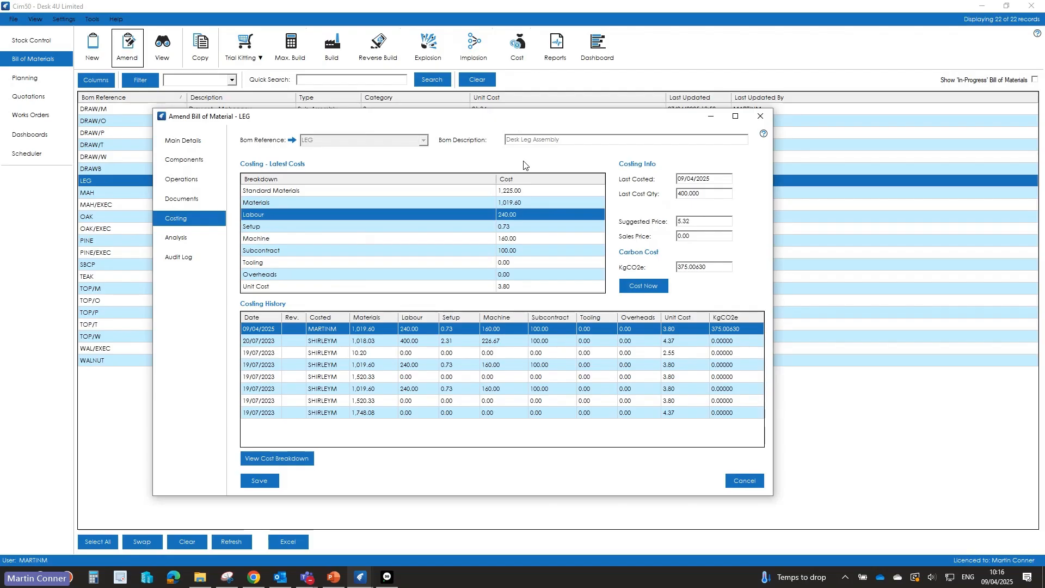
click(508, 229)
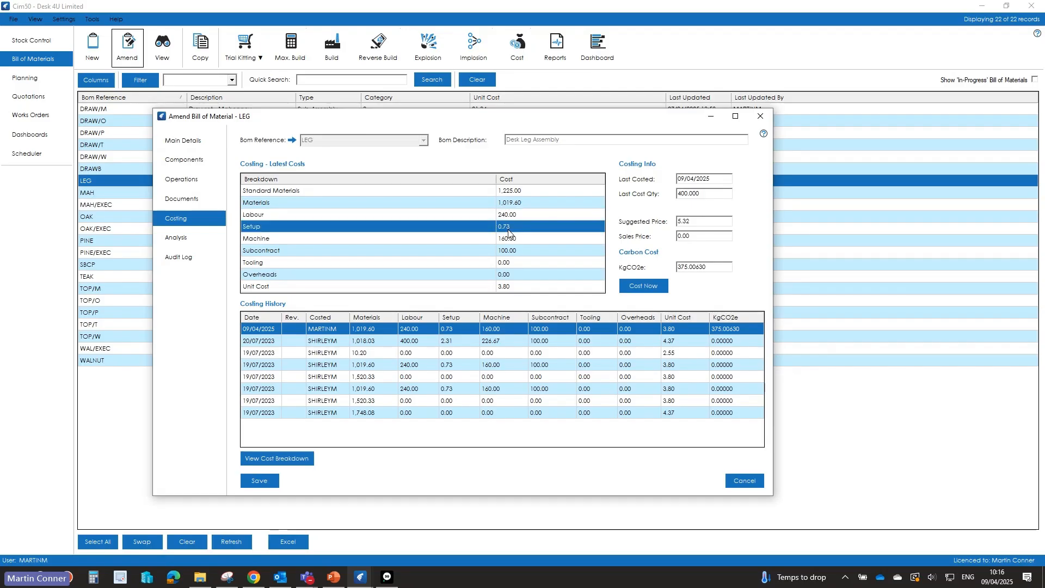
click(511, 238)
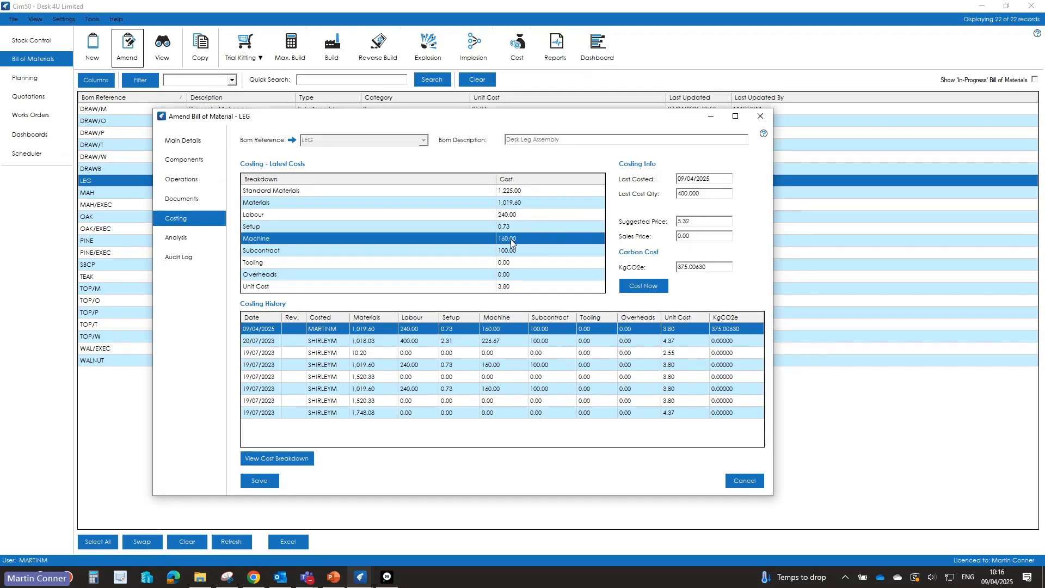
click(512, 251)
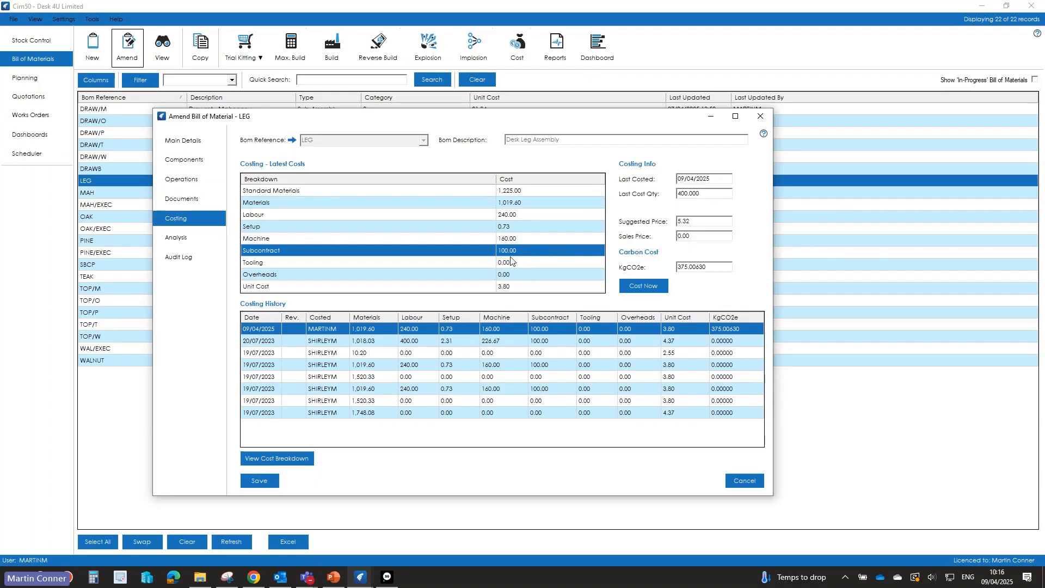
click(167, 178)
click(375, 227)
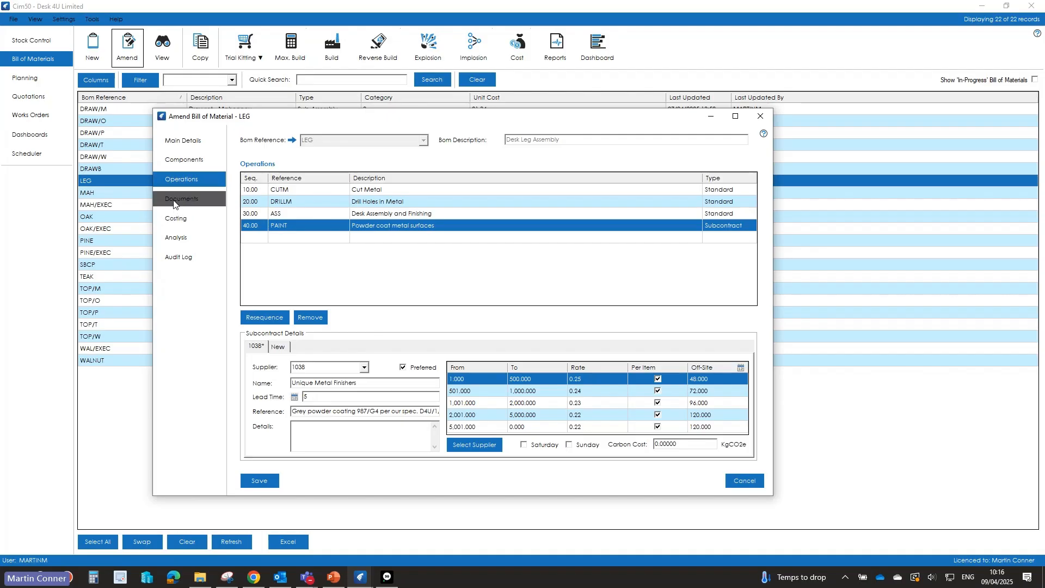
Step: Check the tooling, overheads and unit cost in LEG's latest costs alongside its costing history
click(176, 220)
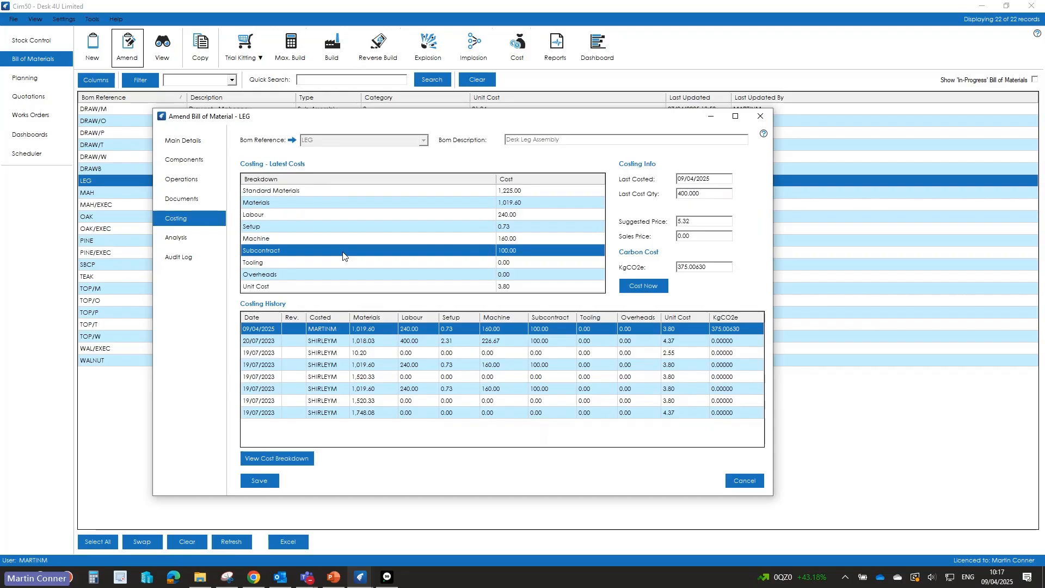
click(507, 264)
click(509, 275)
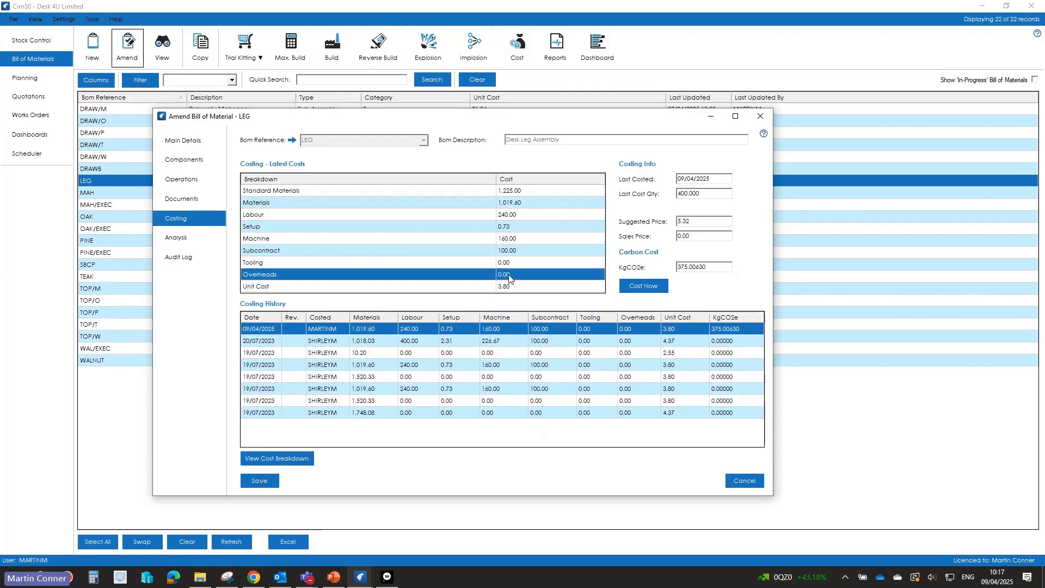
key(Down)
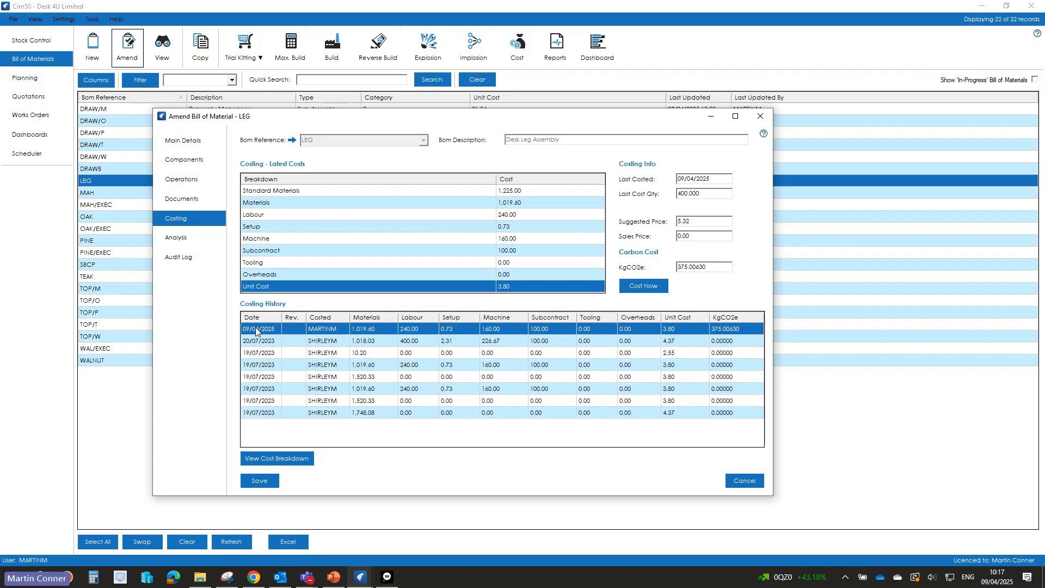
Step: Examine the detailed cost breakdown of LEG by components and operations, including the PAINT subcontract cost, and close it
click(290, 457)
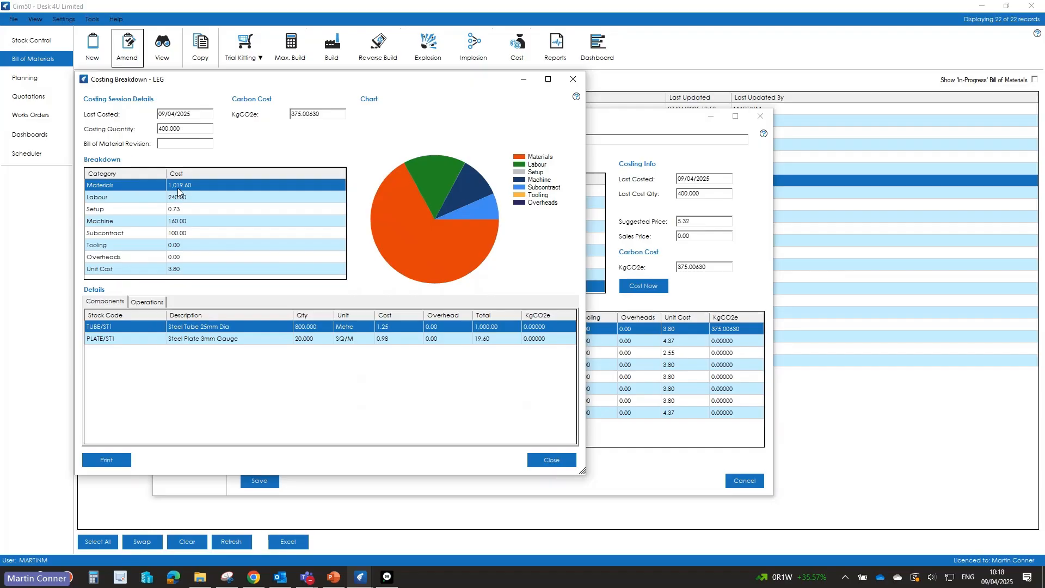
click(153, 303)
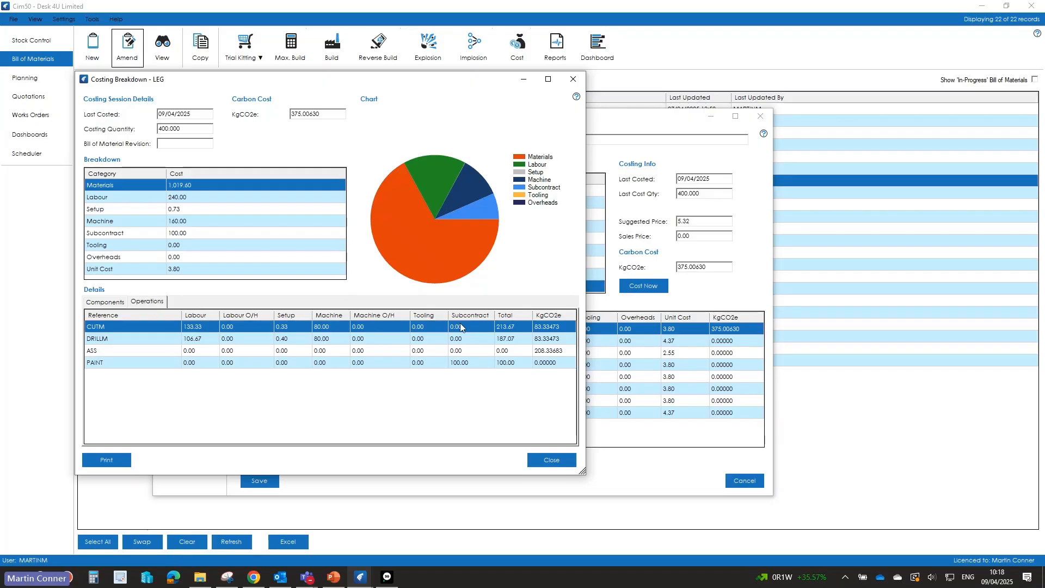
click(460, 365)
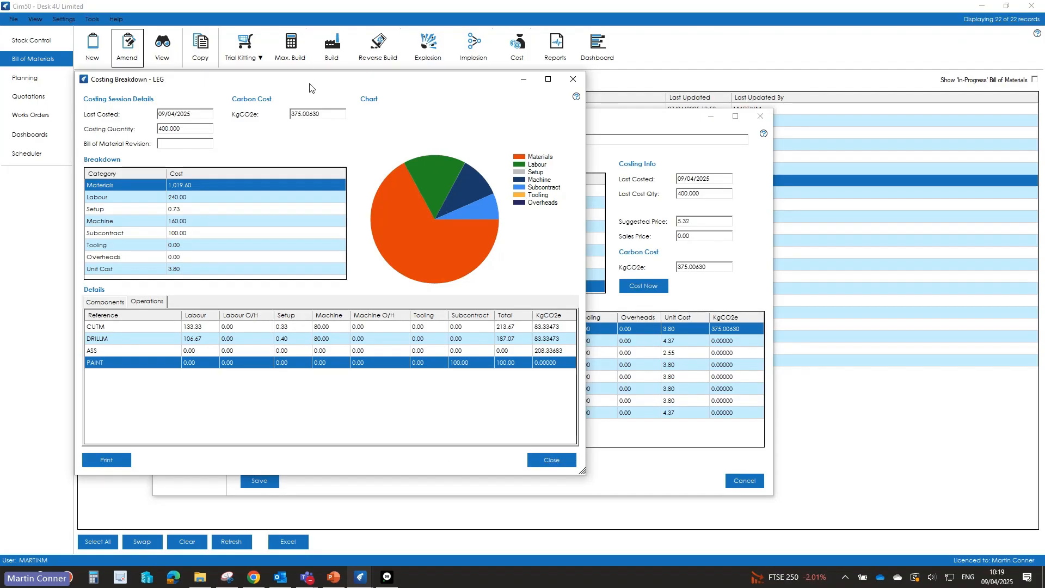
click(563, 461)
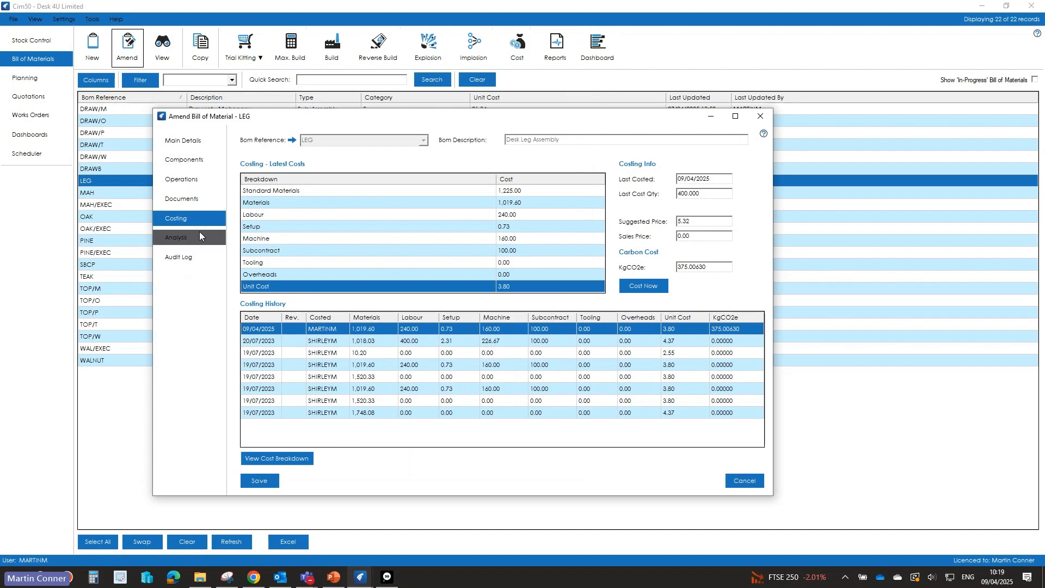
Step: Review the audit log of the LEG bill of material and leave the record without saving
click(179, 257)
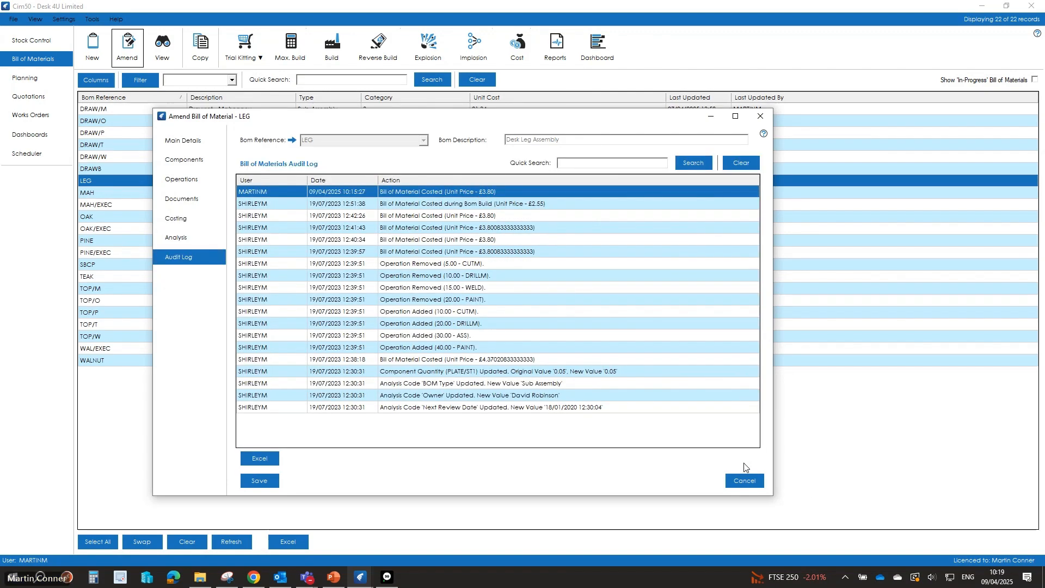
click(754, 482)
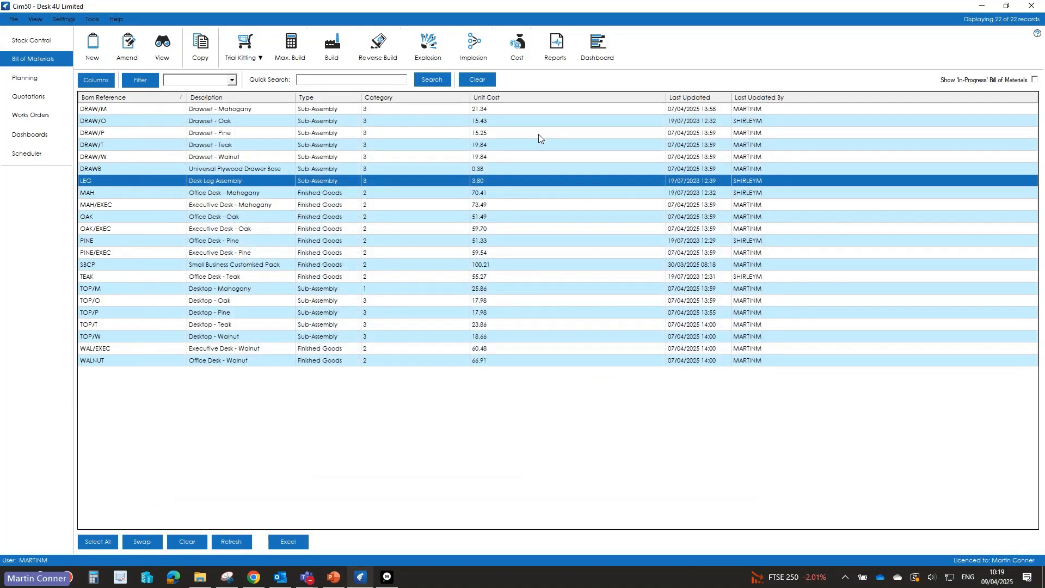
Step: Start a new stock works order for the LEG bill of material with a required quantity of 100
click(53, 120)
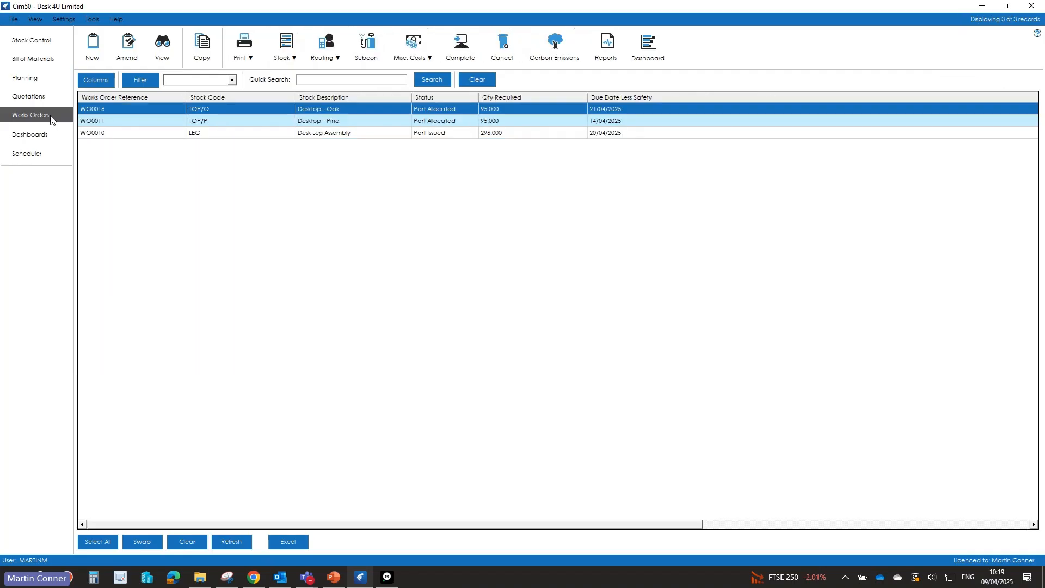
click(91, 52)
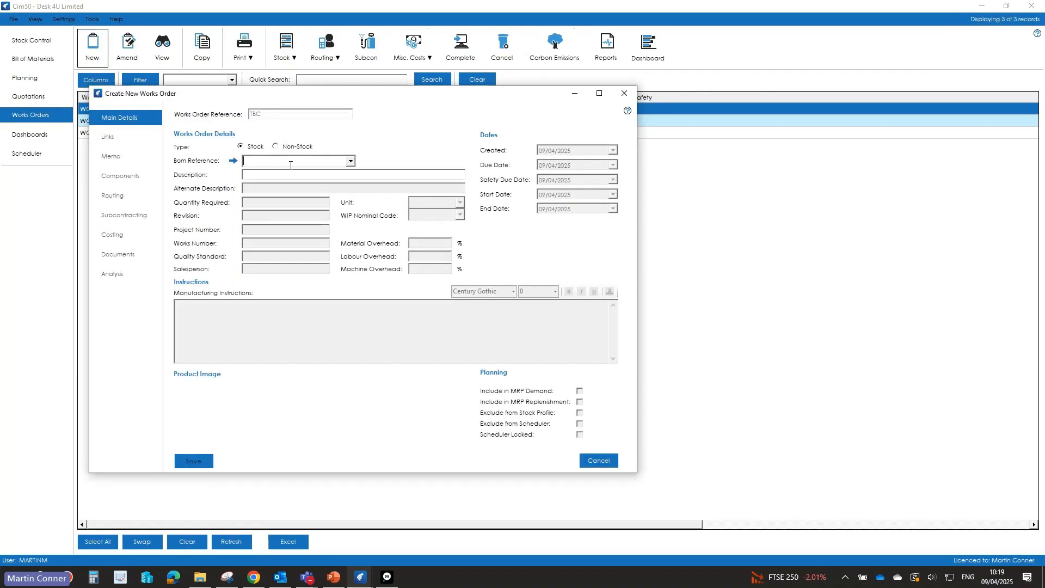
text(leg)
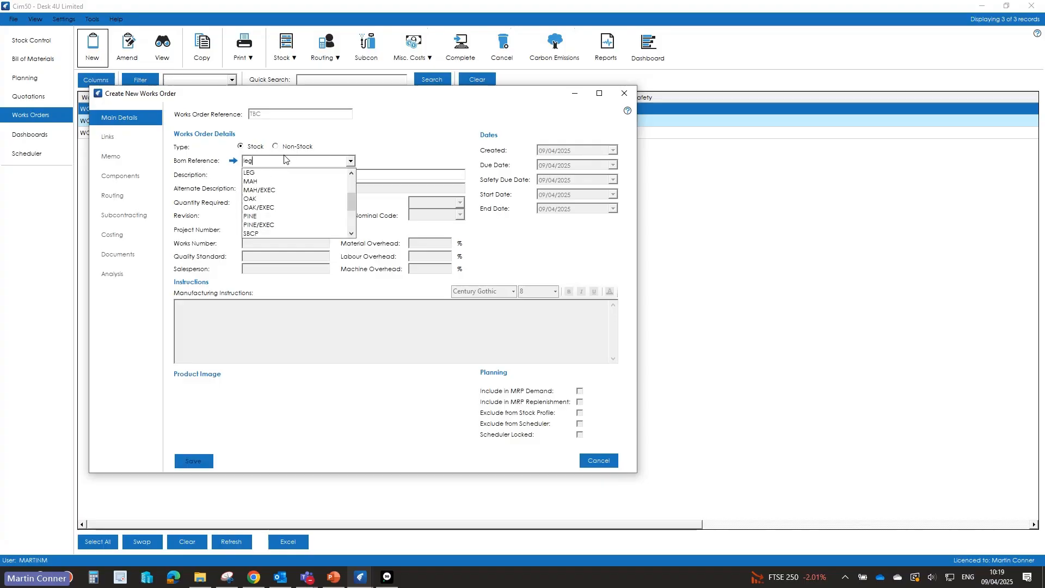
click(260, 171)
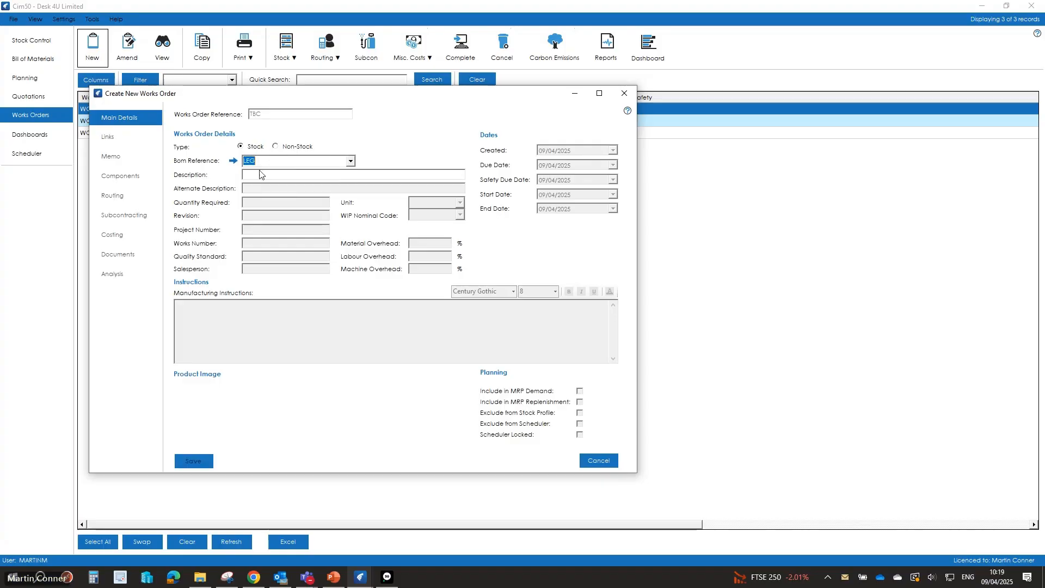
click(267, 162)
key(Tab)
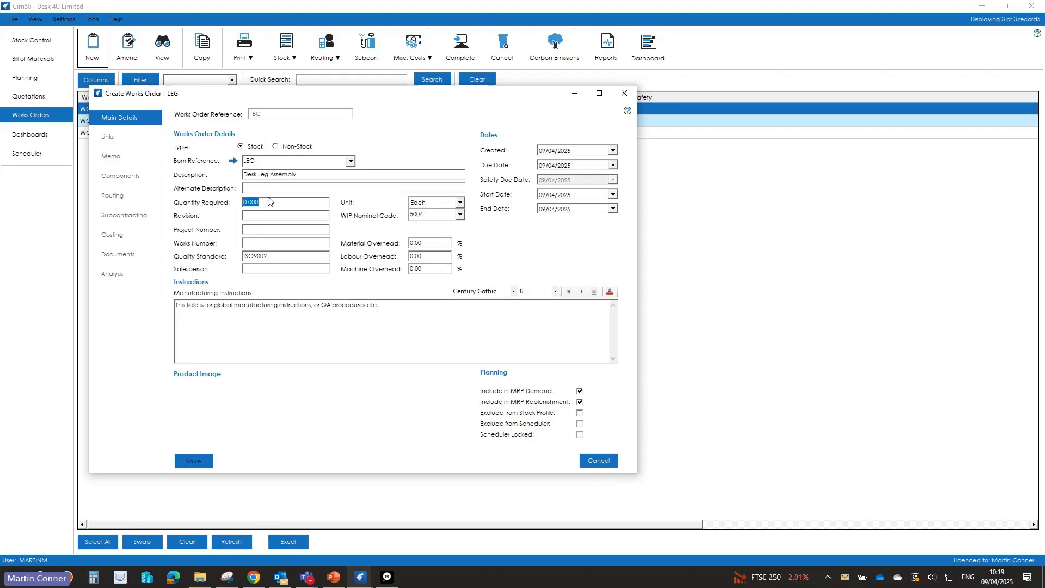
text(100)
key(Tab)
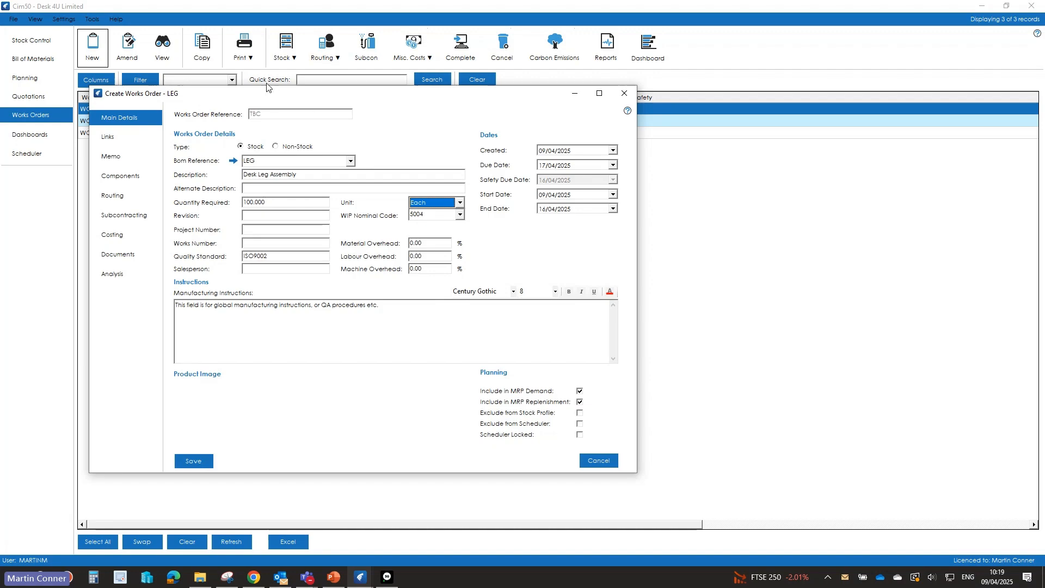
Step: Review the components, routing operations and subcontract orders of the new LEG works order
click(122, 176)
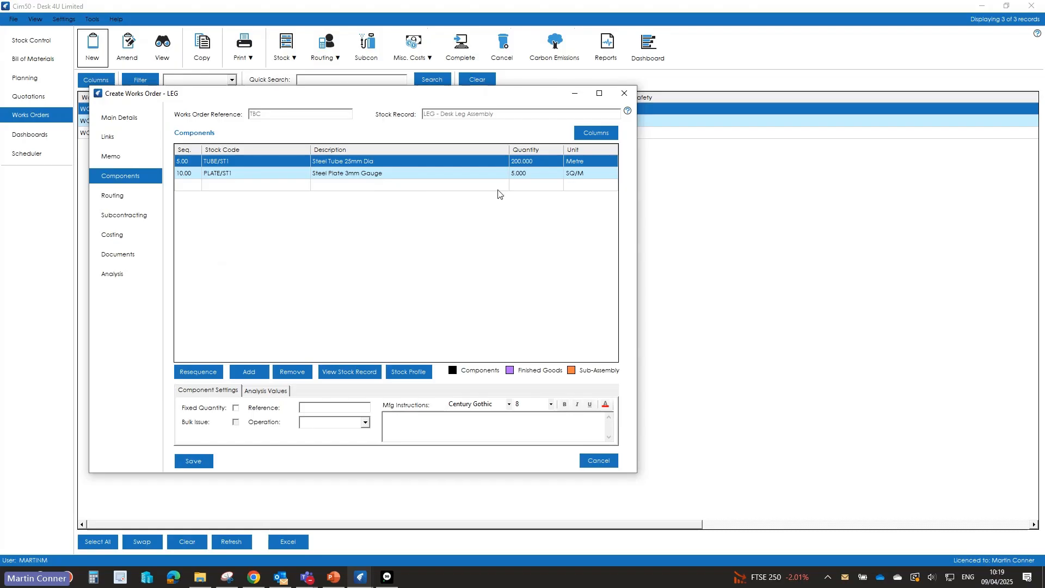
click(114, 195)
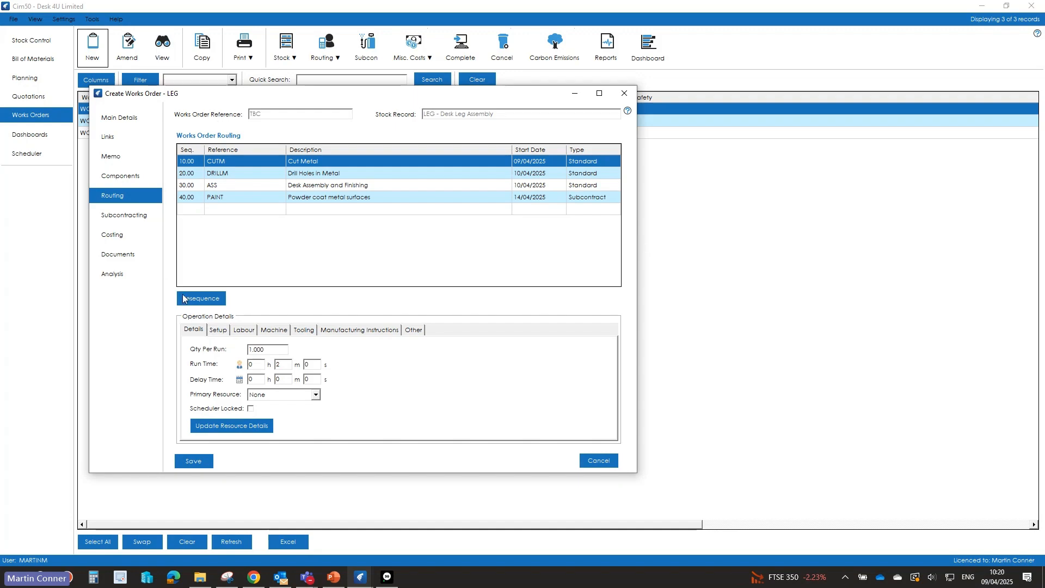
click(118, 216)
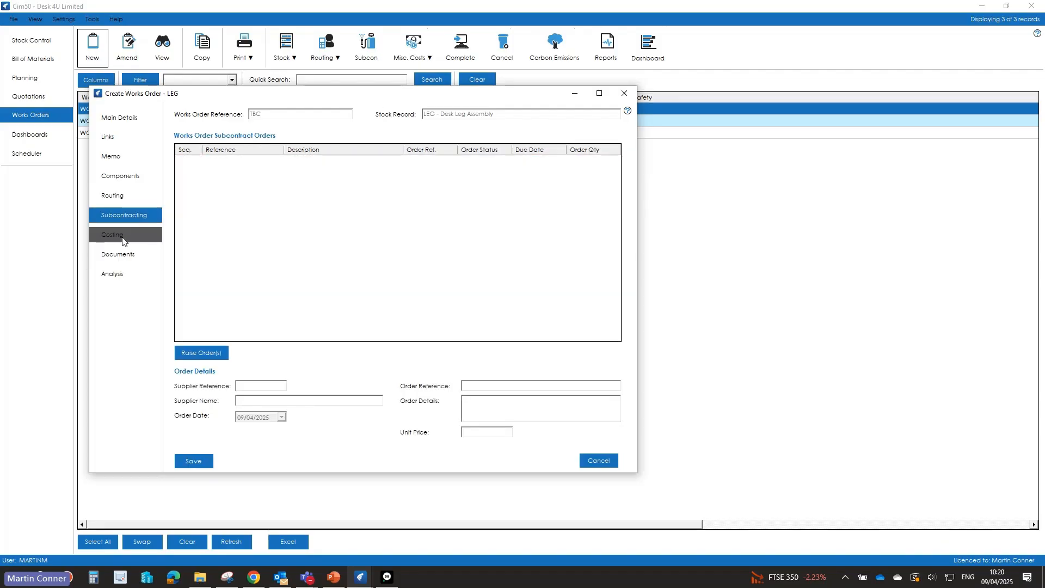
Step: Calculate the costs of the new LEG works order for its required quantity
click(111, 235)
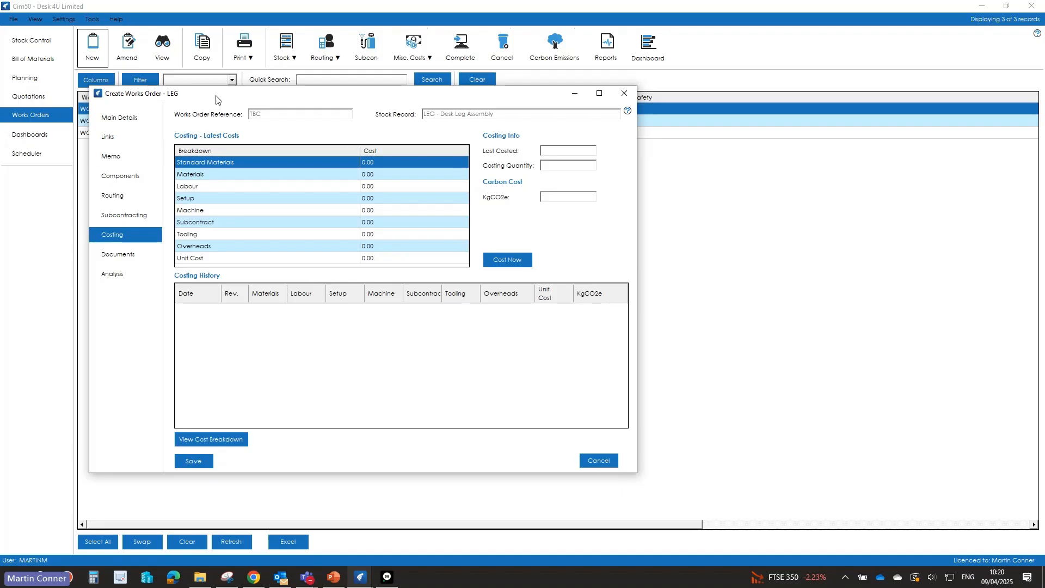
drag(339, 97, 490, 79)
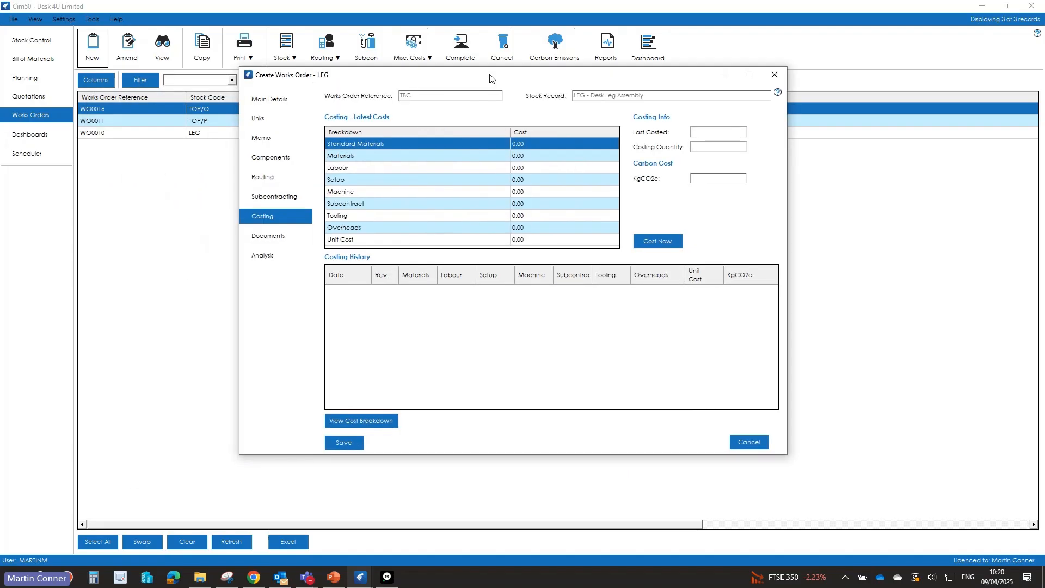
click(660, 241)
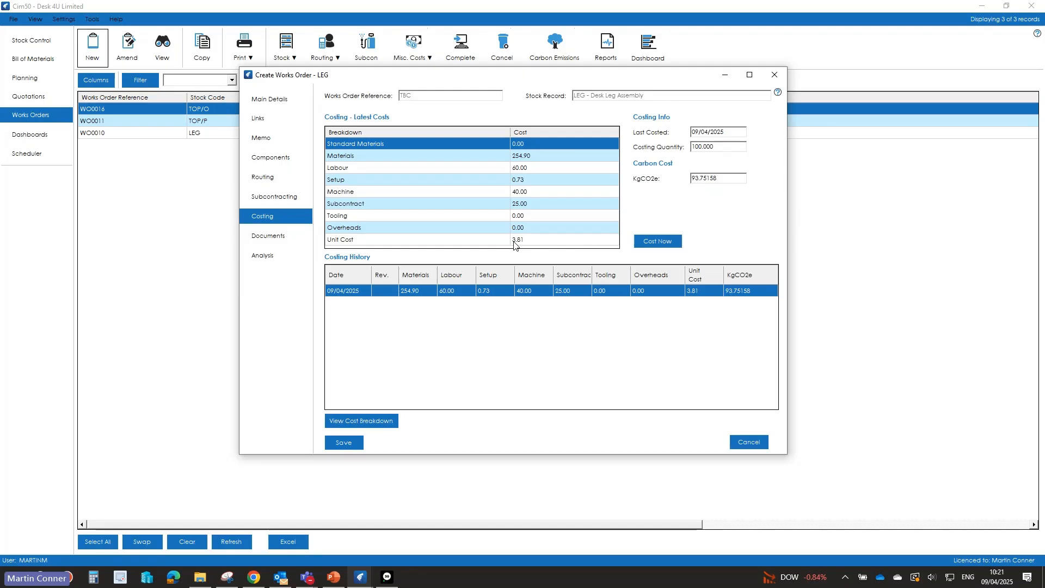
Step: Examine the works order's cost breakdown by components and operations, and save the new LEG works order
click(346, 417)
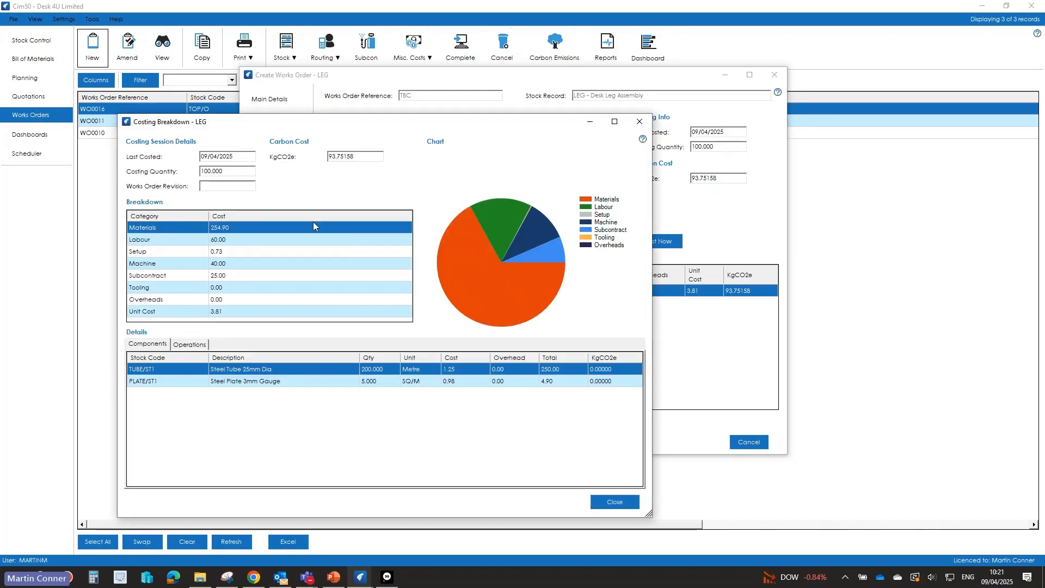
click(190, 345)
click(150, 347)
click(639, 124)
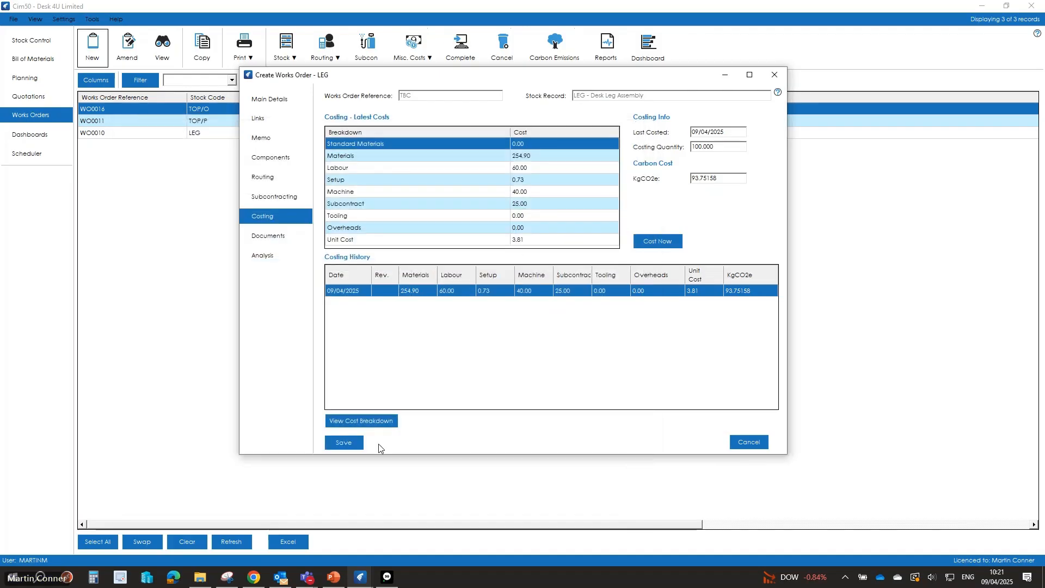
click(342, 442)
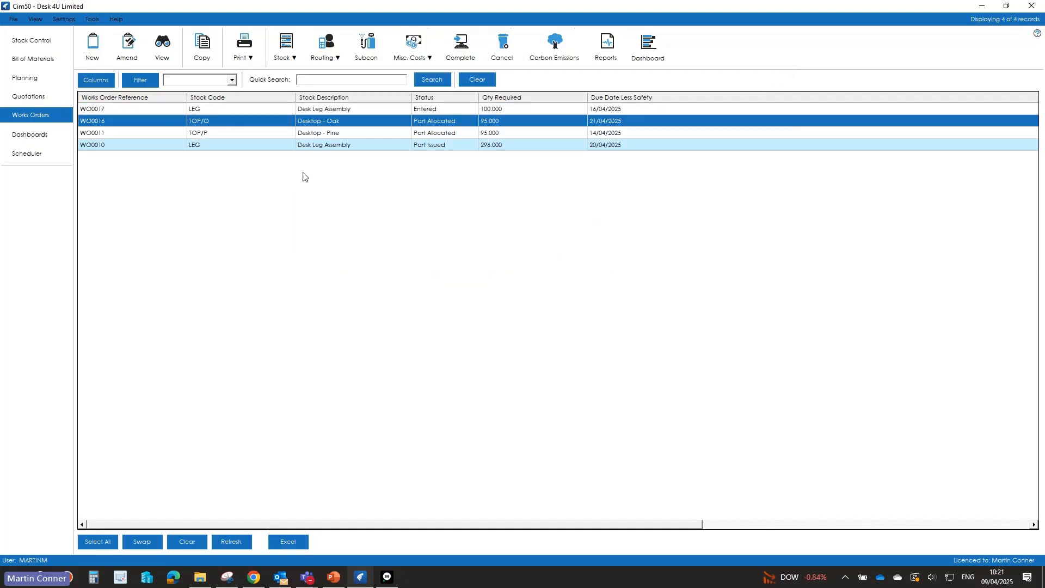
Step: Issue stock by works order for WO0017, accepting 200 of TUBE/ST1 and 5 of PLATE/ST1
click(236, 111)
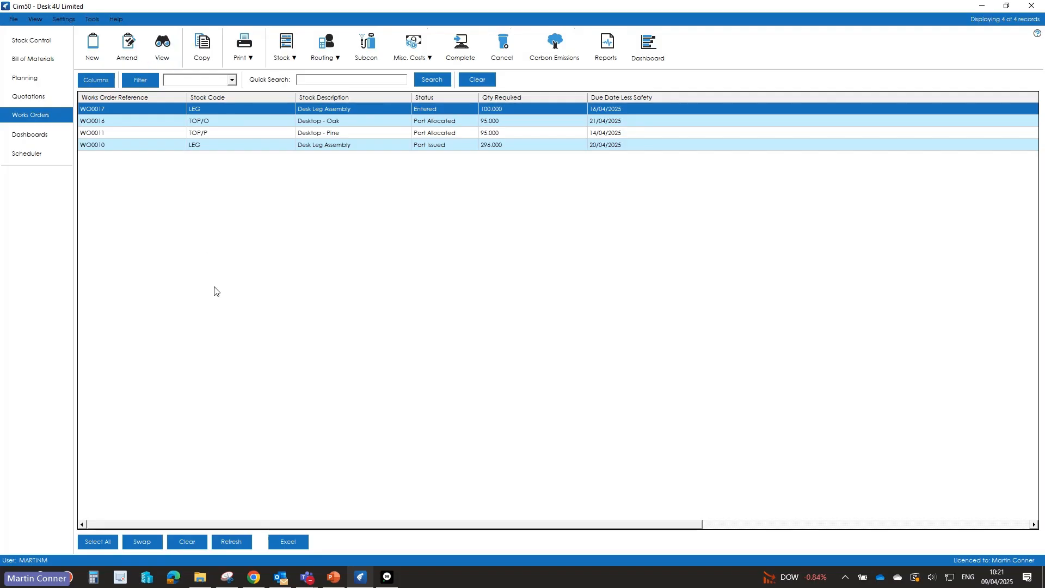
click(287, 55)
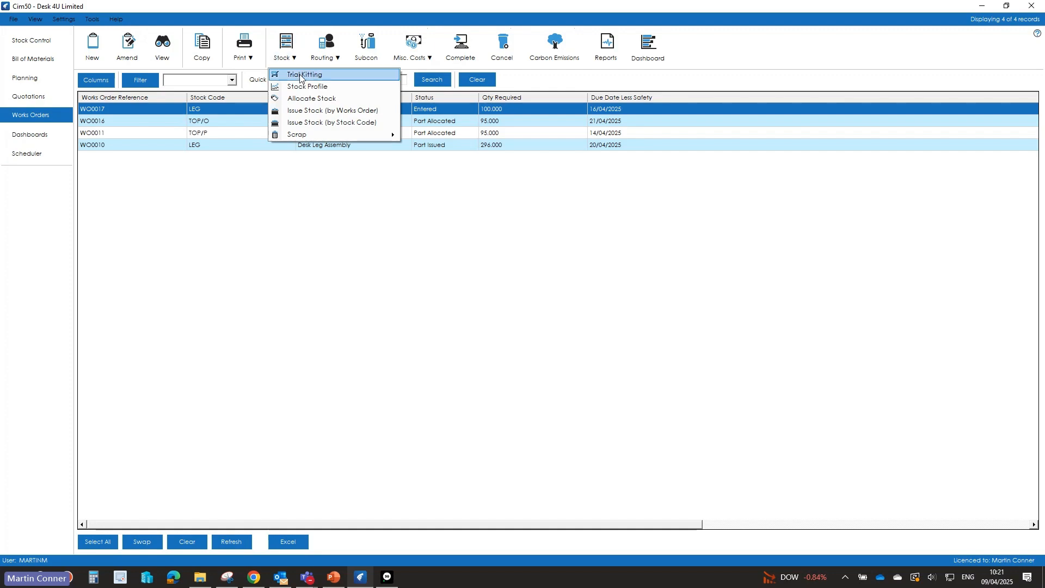
click(303, 112)
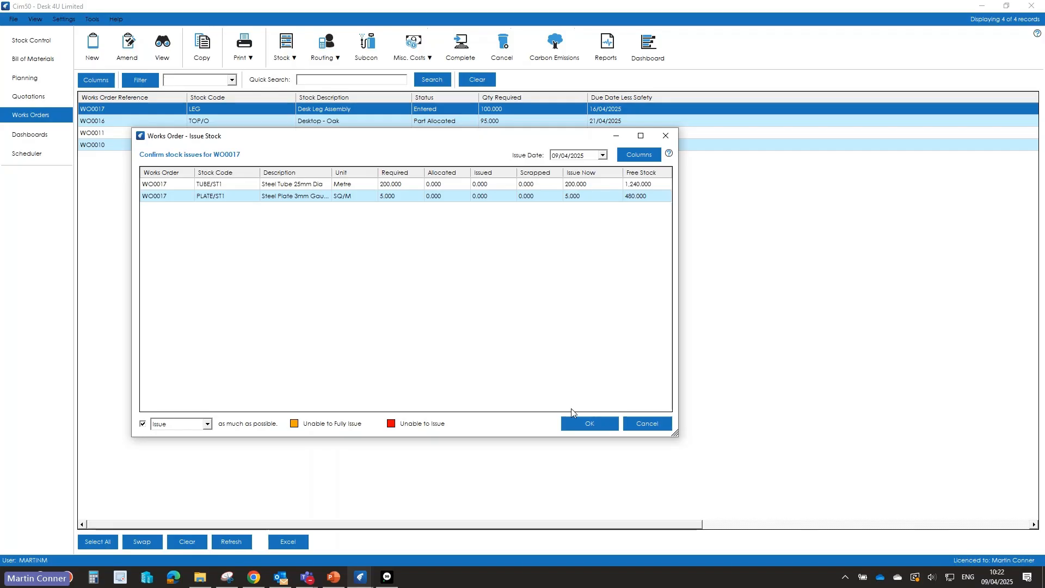
click(577, 422)
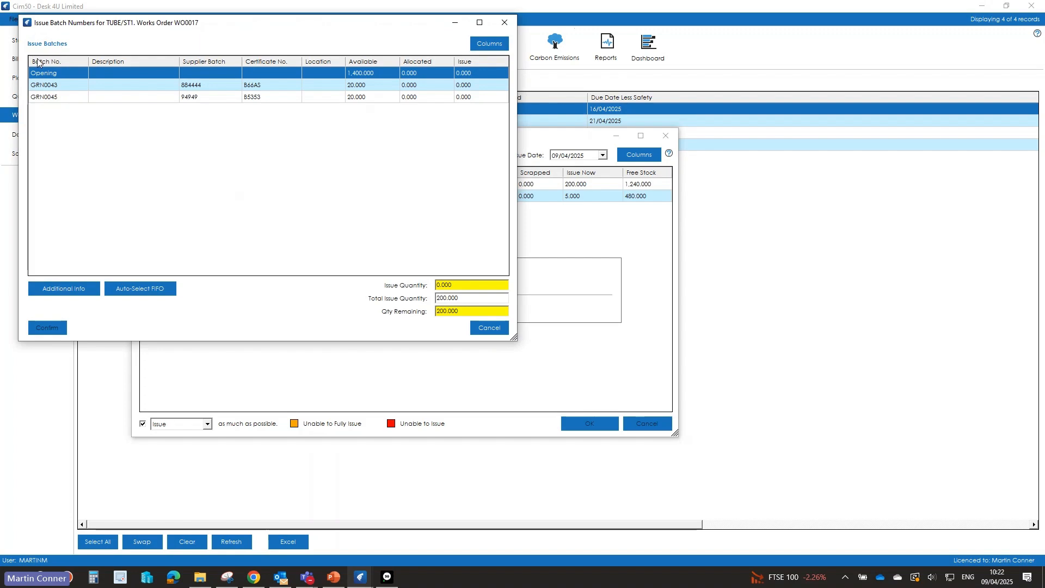
Step: Assign the TUBE/ST1 issue as 20 from batch GRN0043 and 180 from the Opening batch, and confirm the batches
drag(252, 28, 415, 77)
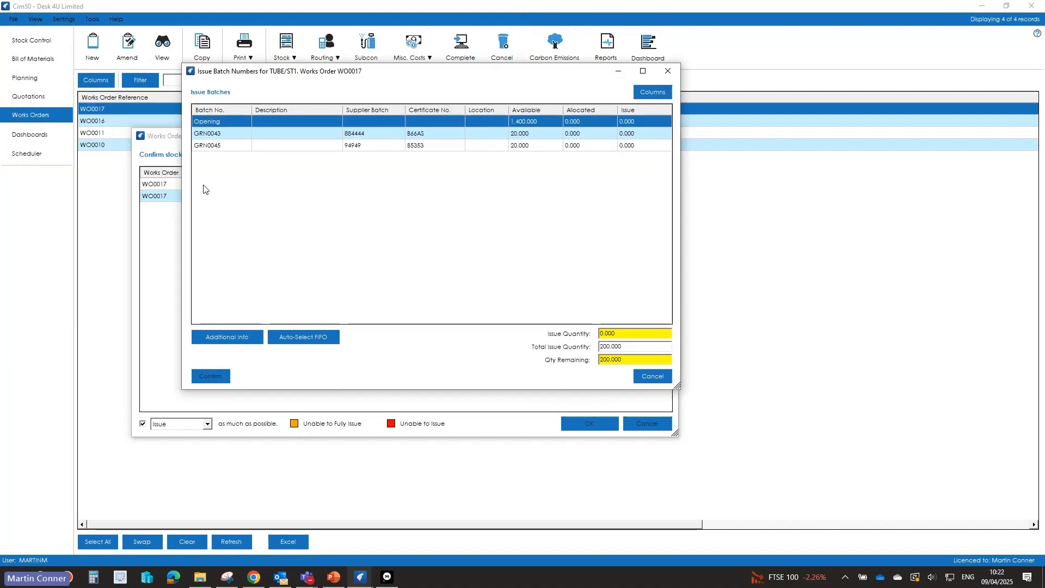
click(204, 137)
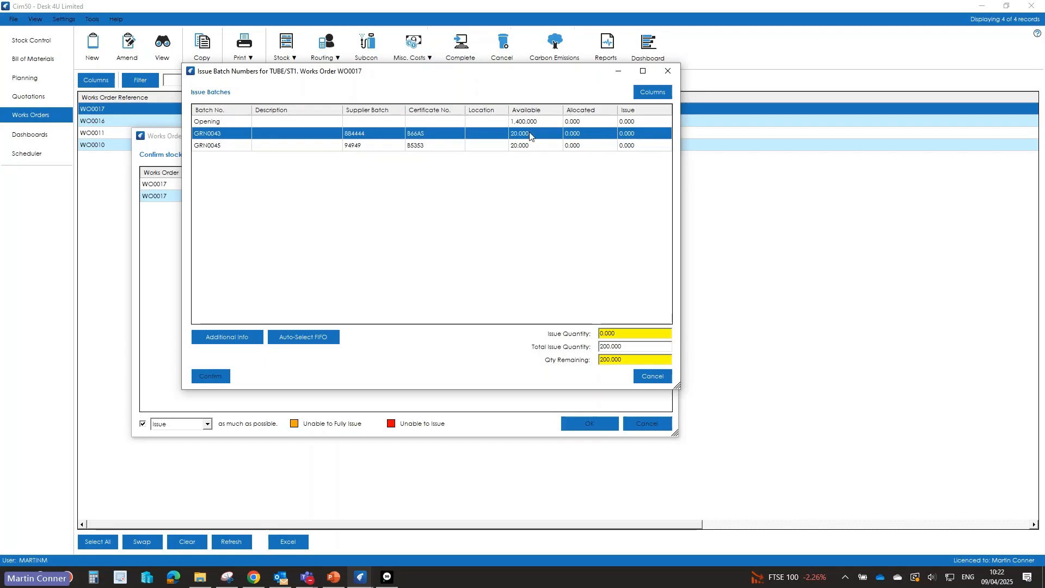
click(626, 135)
text(20)
click(643, 124)
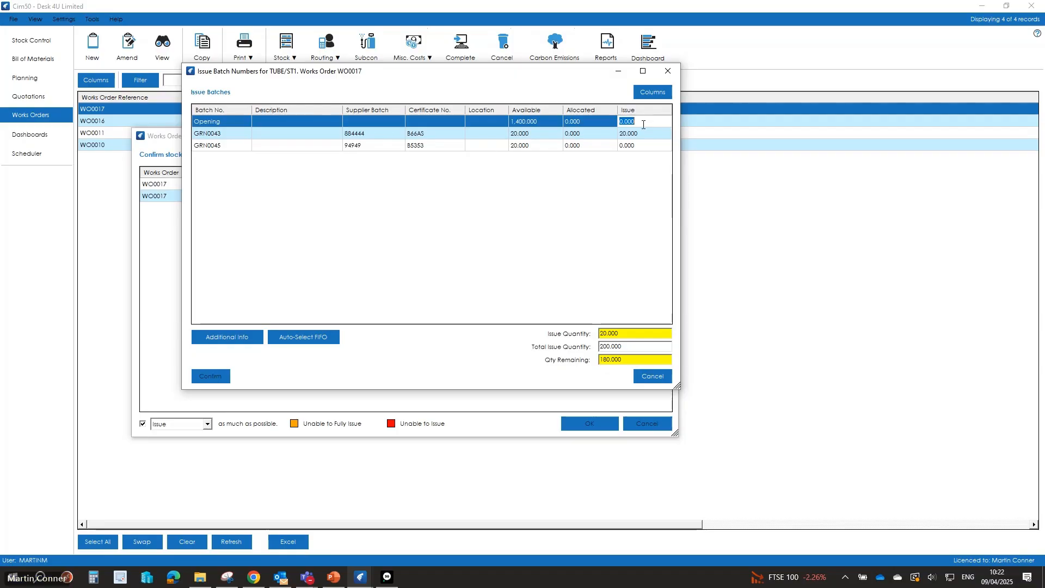
text(18)
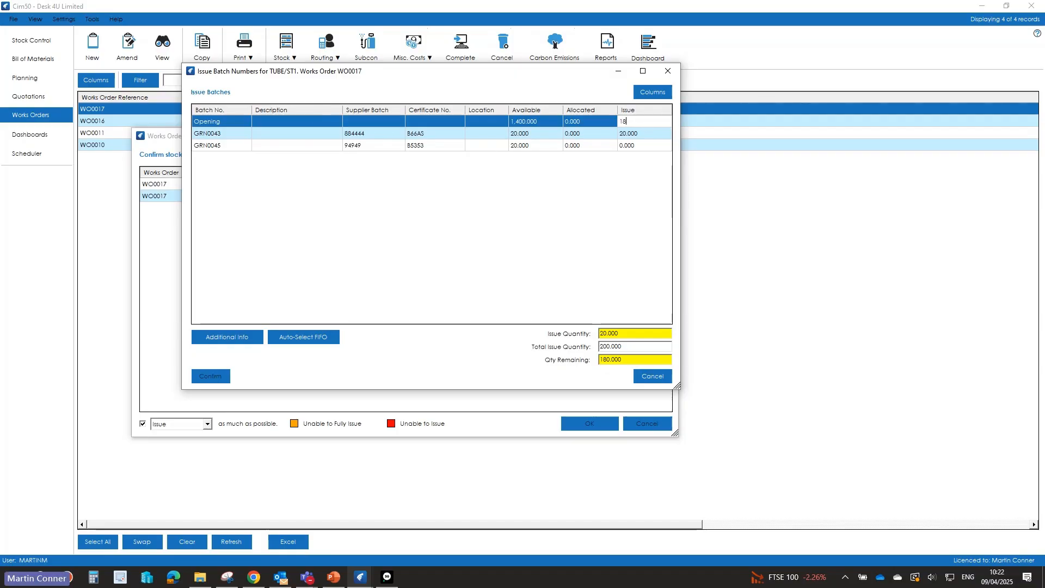
text(0)
key(Return)
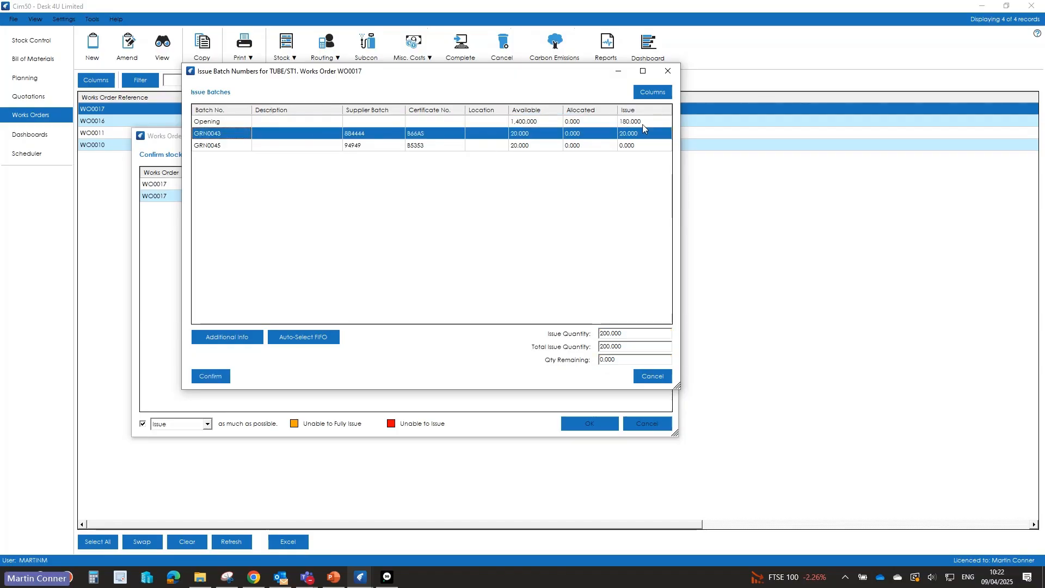
click(214, 377)
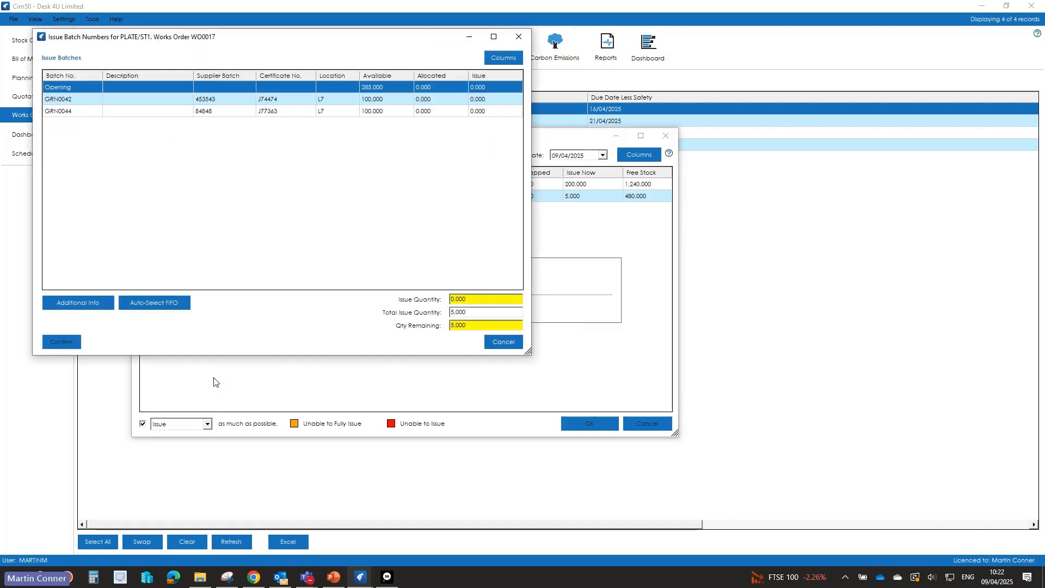
Step: Assign the PLATE/ST1 issue as 5 from batch GRN0042 and confirm the batches
click(492, 100)
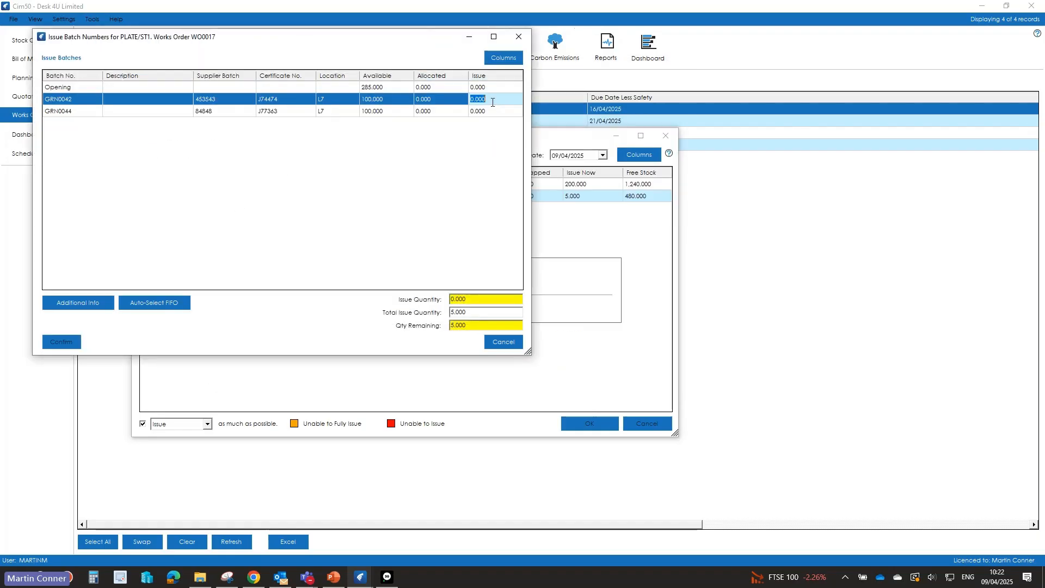
text(5)
key(Down)
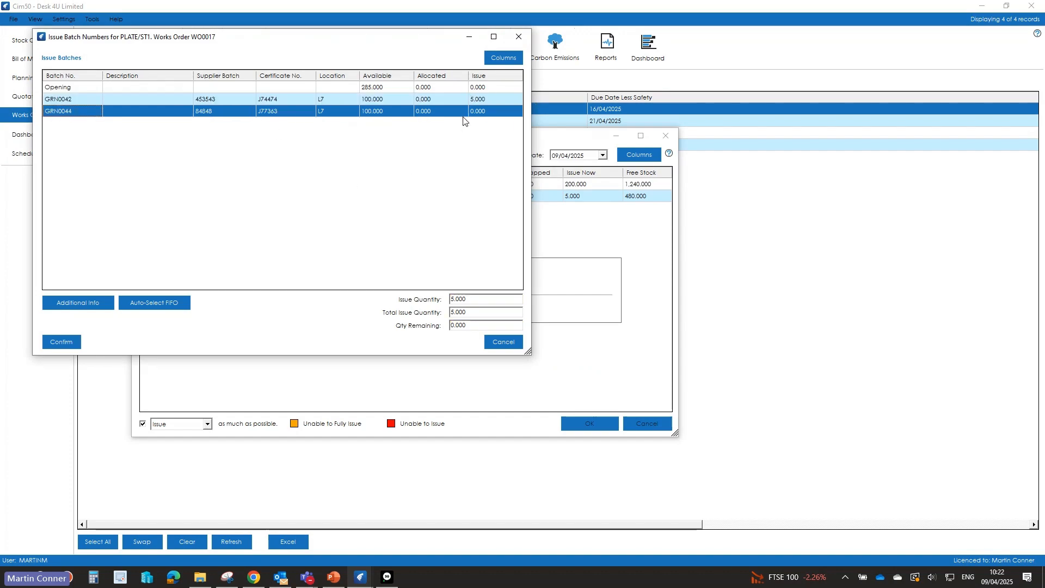
click(61, 342)
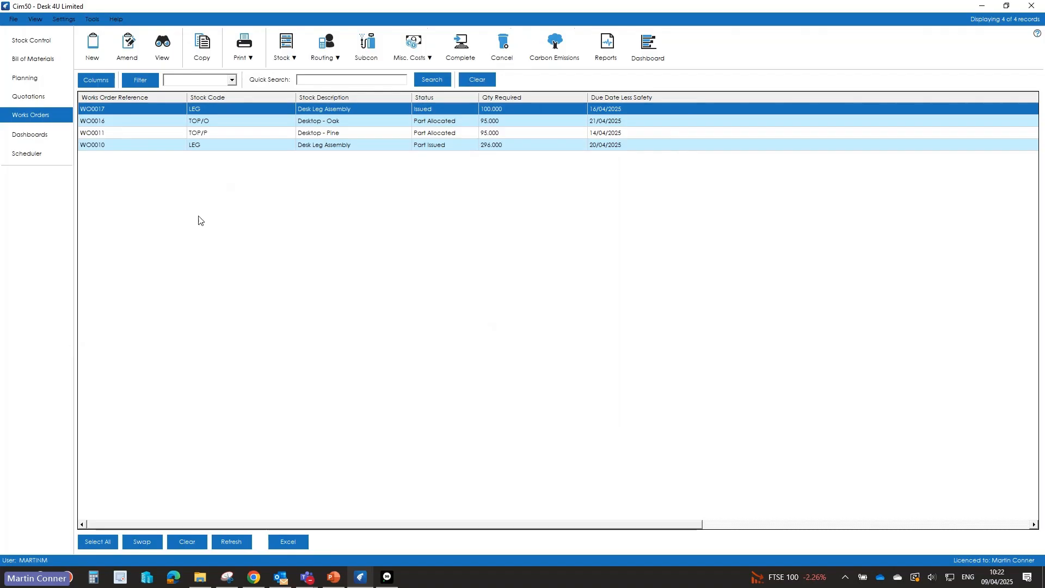
Step: Compare WO0017's estimated and actual material costs, widening the costing history's Rev. column to read the revision entries
click(167, 57)
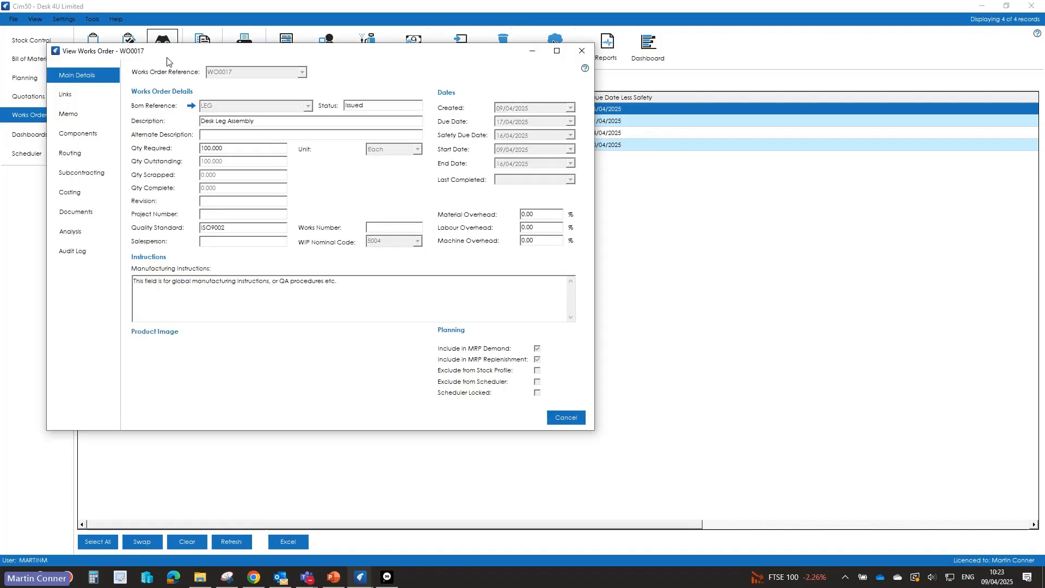
click(70, 192)
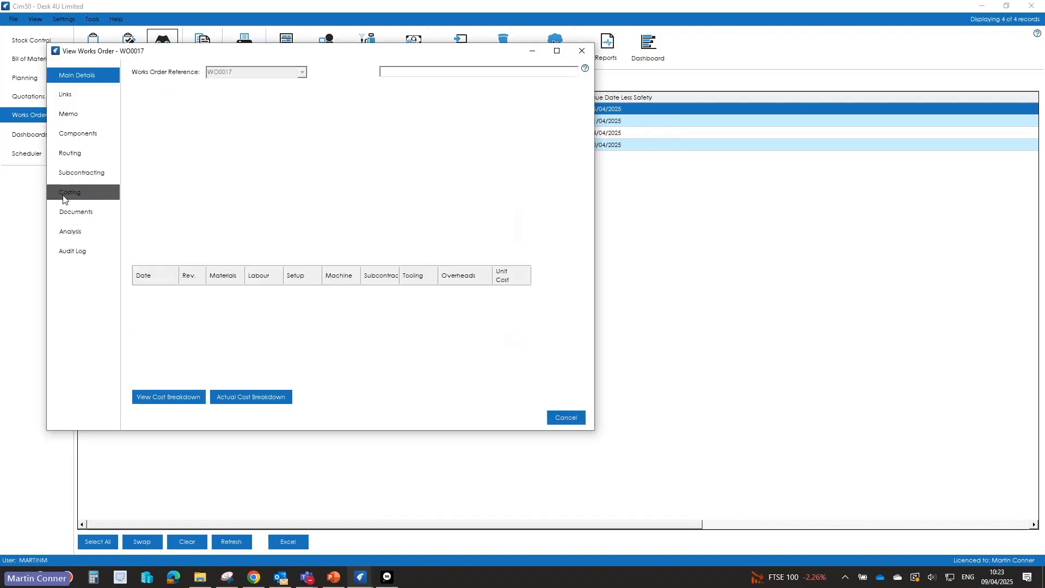
click(515, 135)
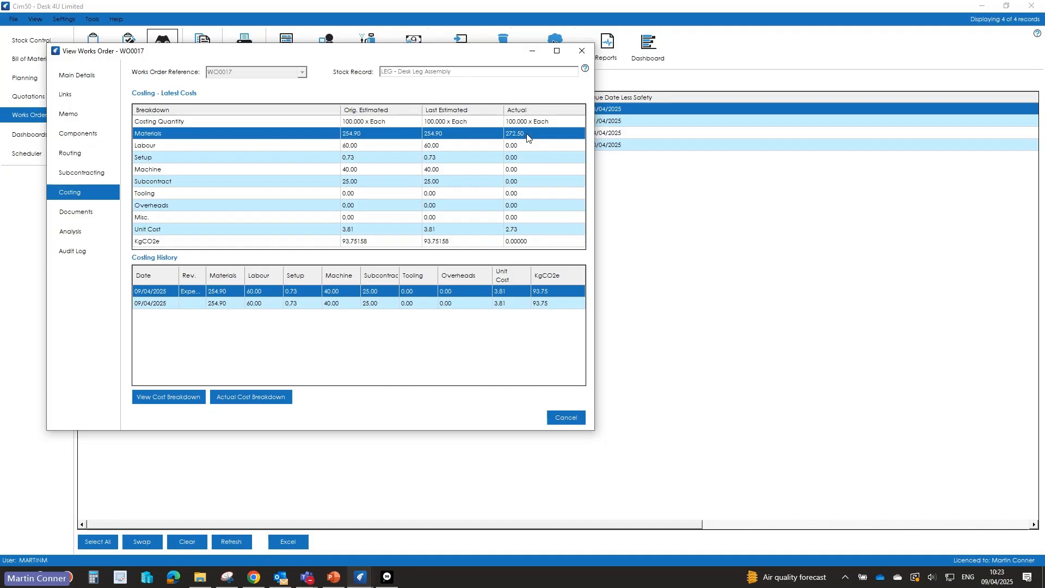
drag(208, 281, 238, 281)
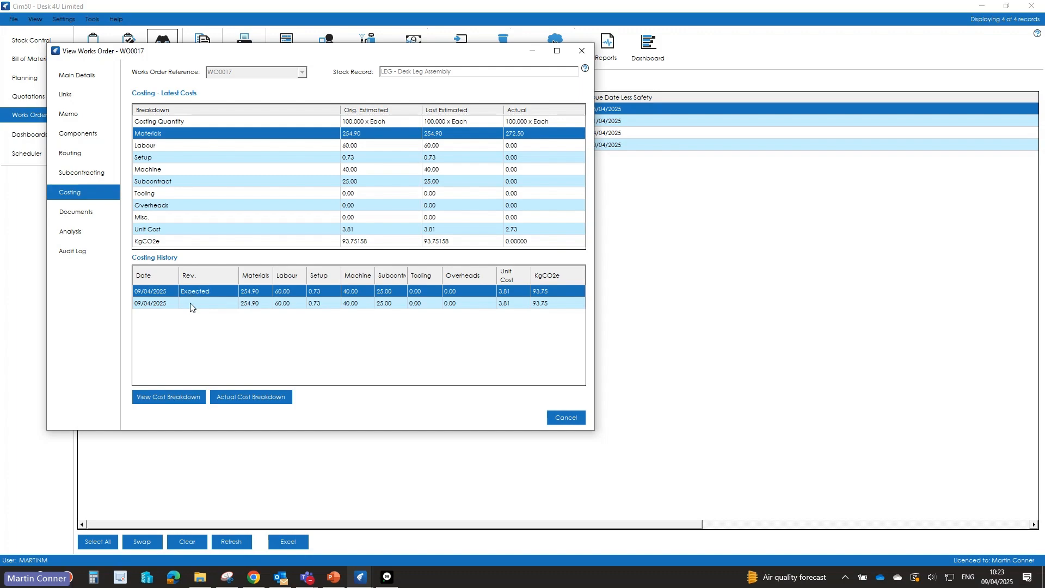
click(191, 304)
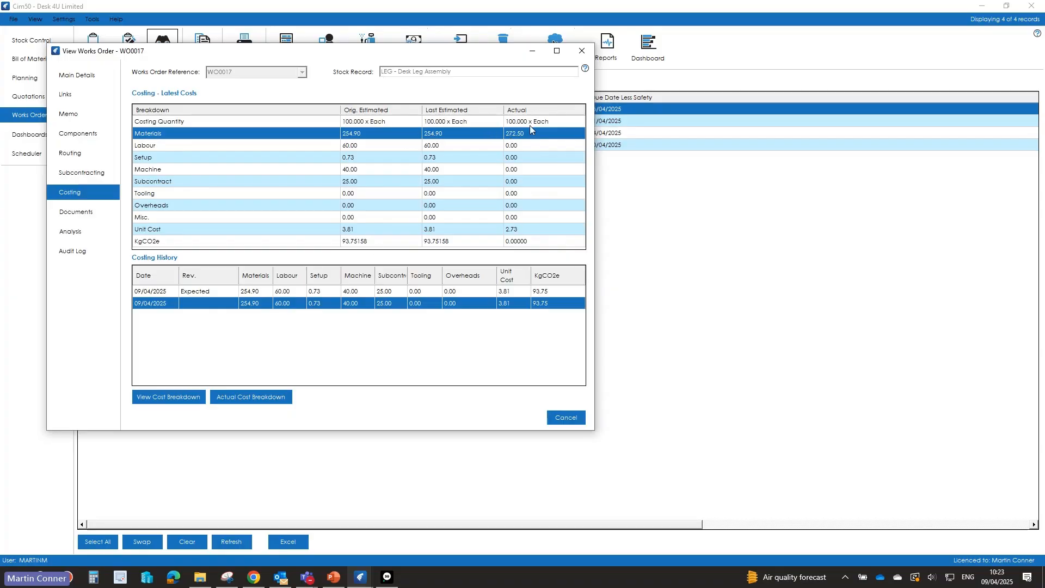
Step: Examine WO0017's actual cost breakdown for the TUBE/ST1 batch issues, and close the works order view
click(251, 402)
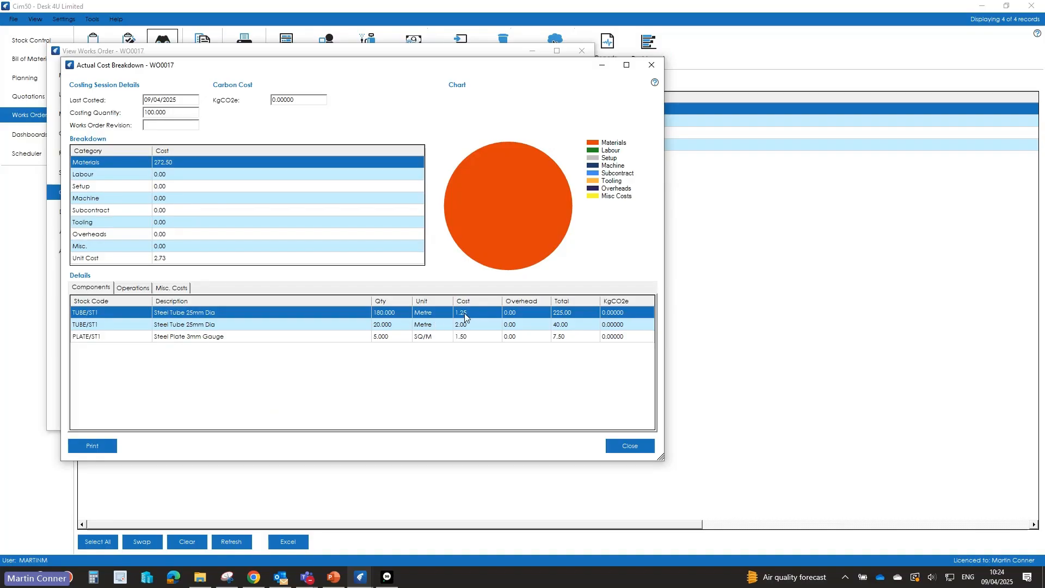
click(384, 327)
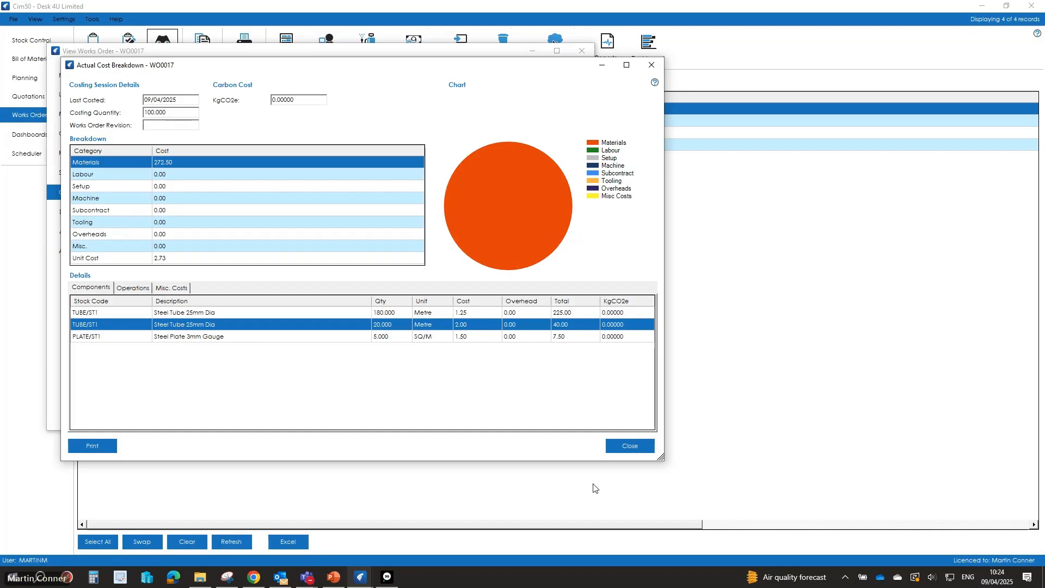
click(624, 451)
click(569, 417)
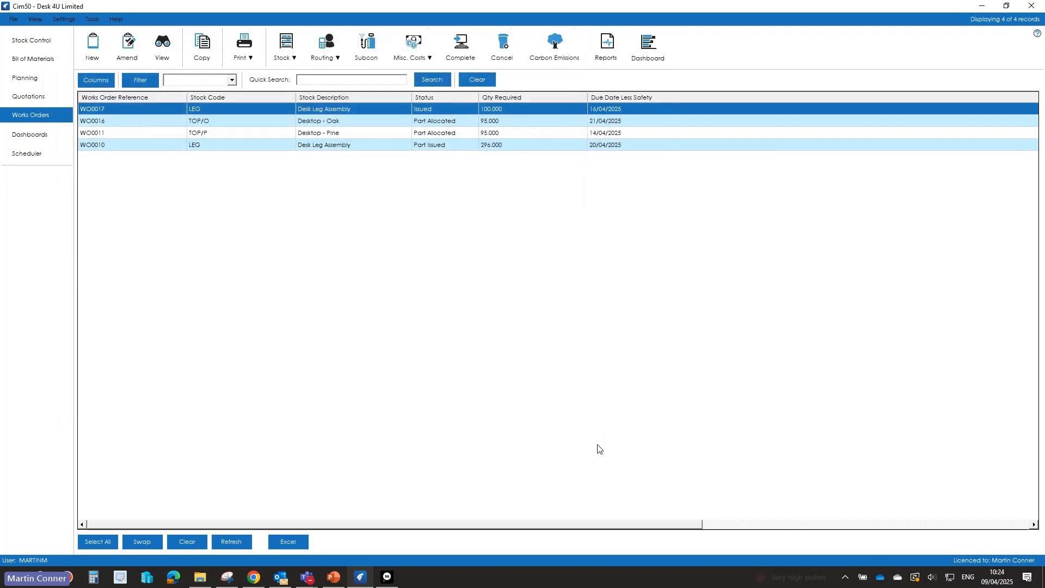
Step: Start a works order timesheet for the employee and add a line for WO0017 operation 10.00 - CUTM
click(315, 50)
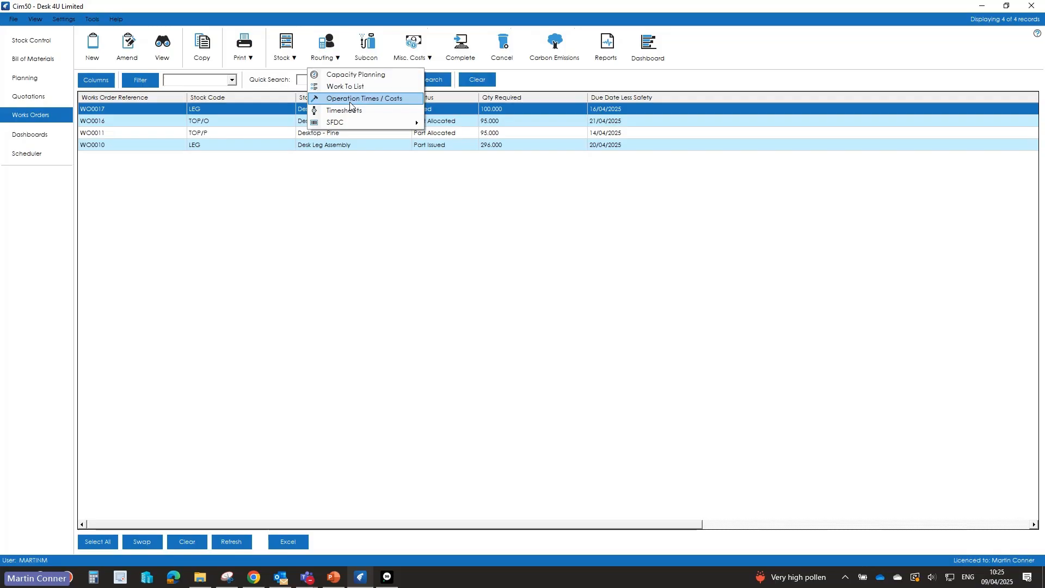
click(344, 109)
click(209, 38)
click(185, 58)
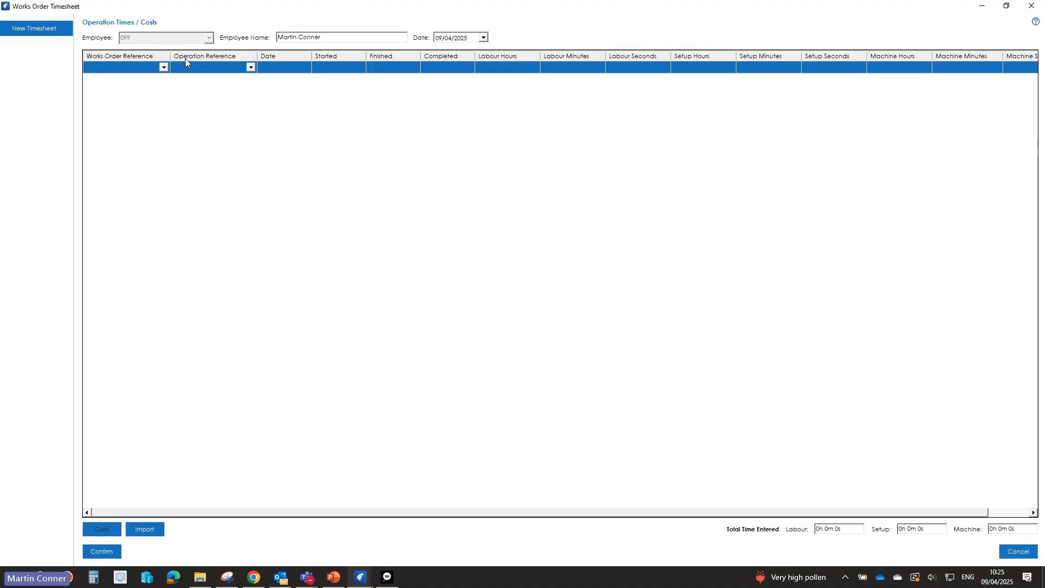
click(164, 68)
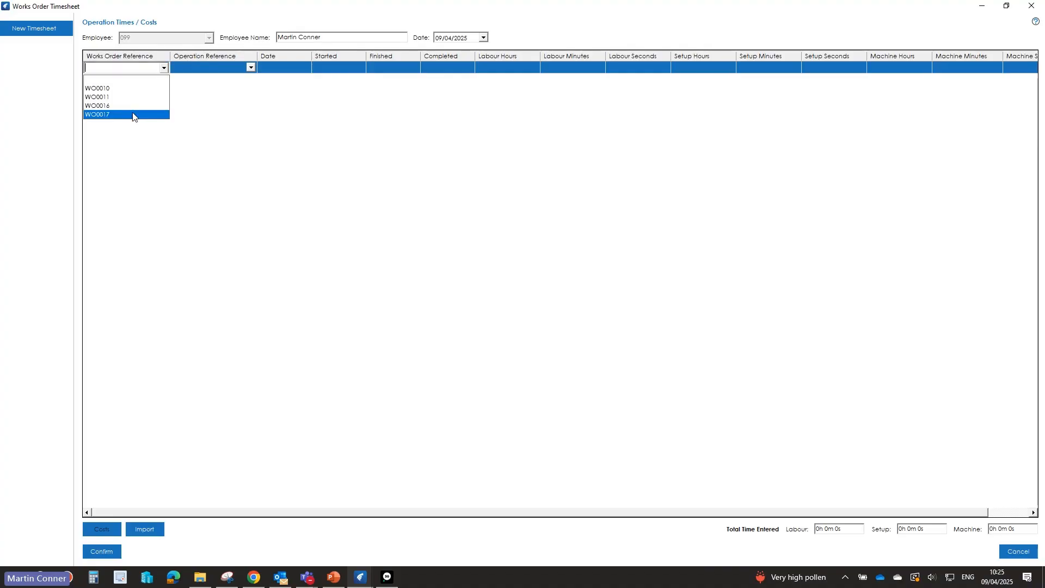
click(133, 115)
click(251, 68)
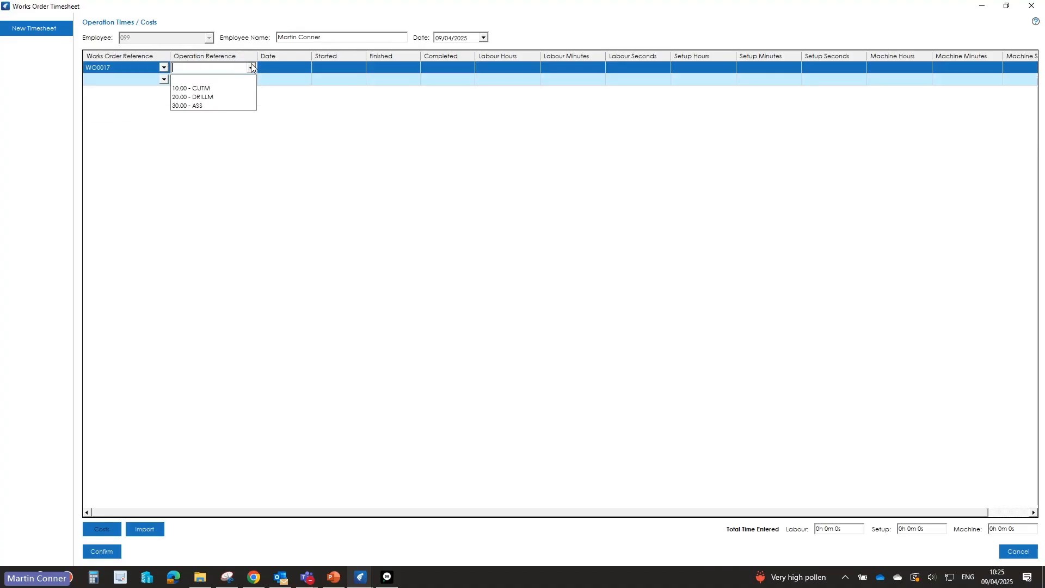
click(215, 88)
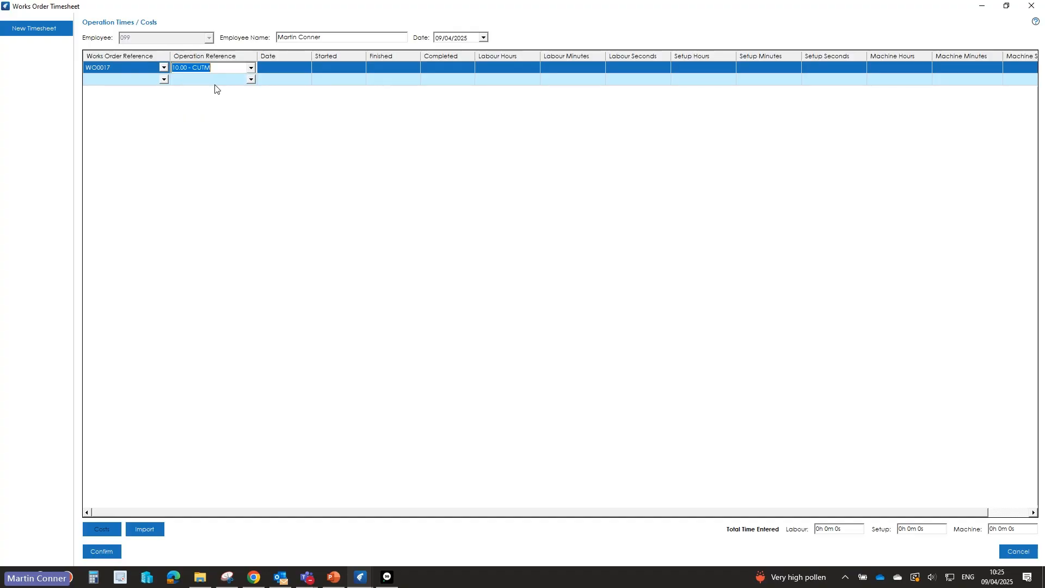
Step: Book the CUTM operation on 09/04/2025 with a start time of 09:25 and a finish time of 10:25
click(279, 69)
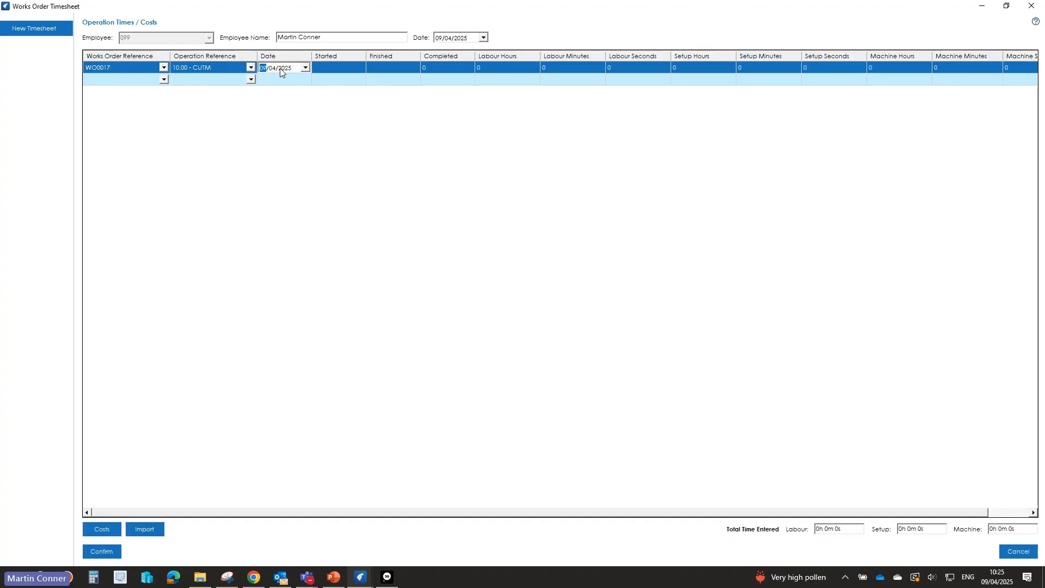
click(335, 69)
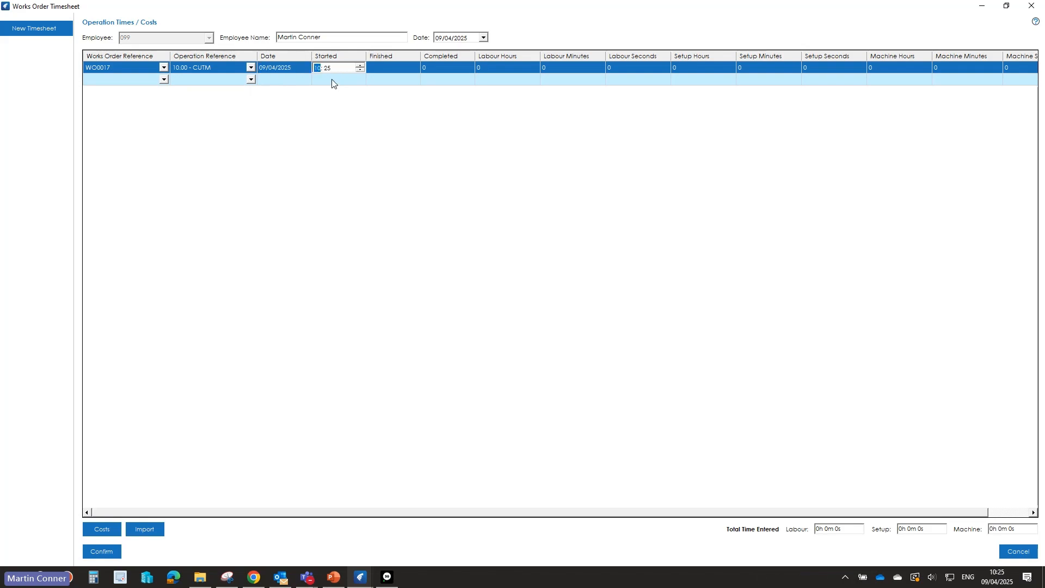
key(Down)
click(385, 73)
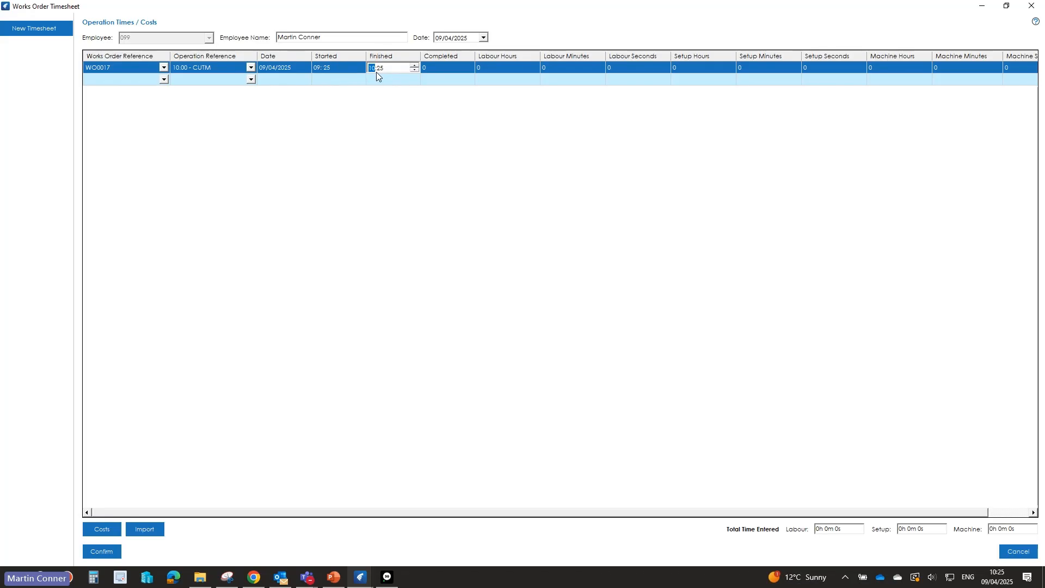
key(Tab)
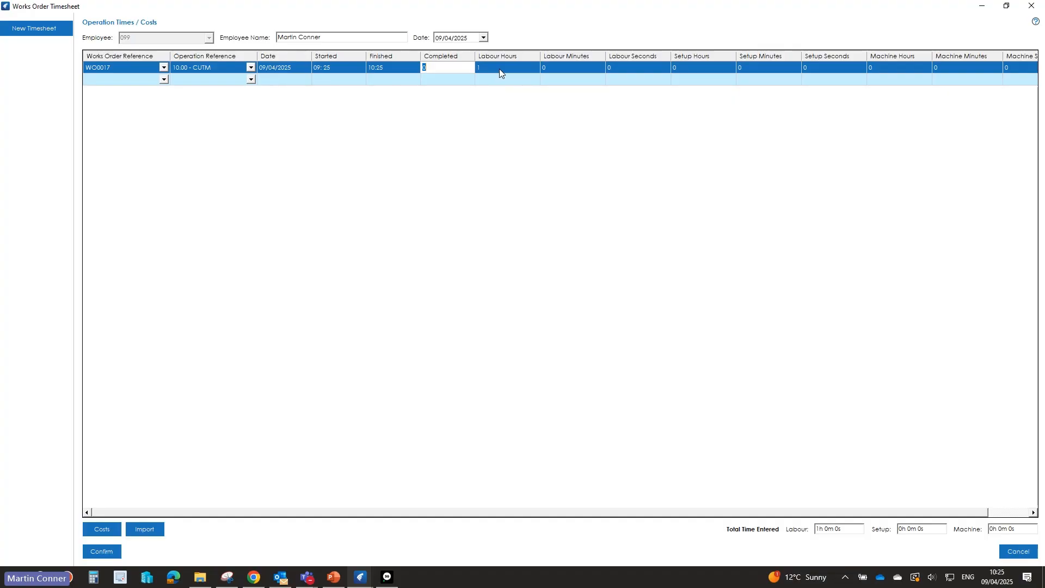
Step: Add a timesheet line for WO0017 operation 20.00 - DRILLM with 10 labour hours
click(164, 80)
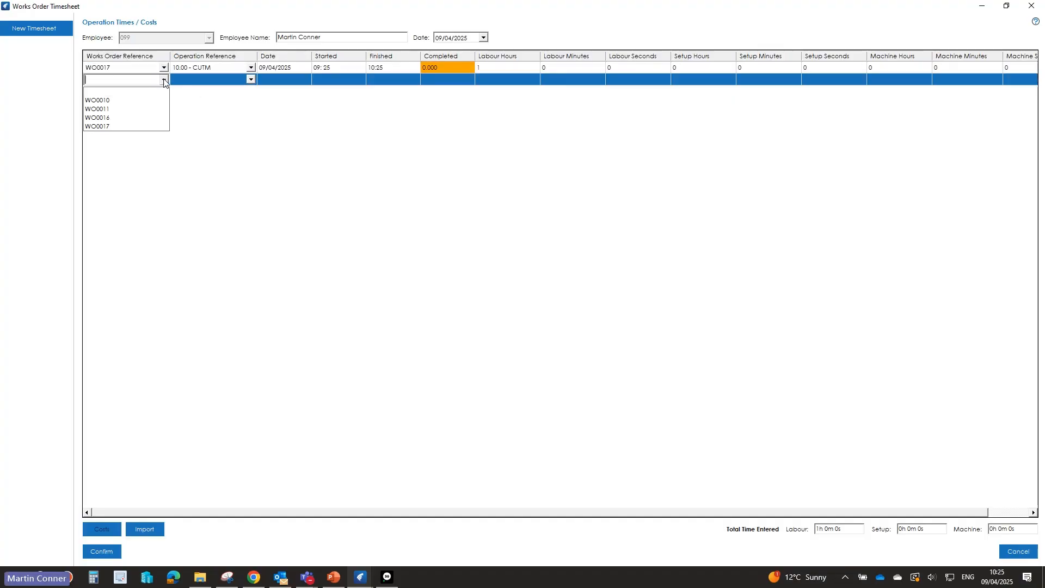
click(122, 126)
click(224, 81)
click(251, 80)
click(205, 107)
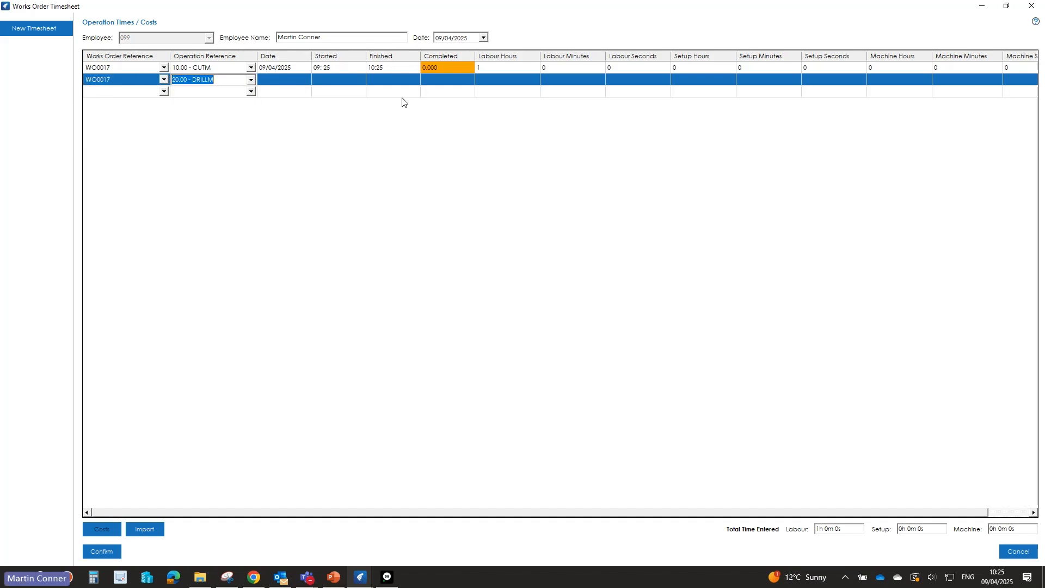
click(495, 80)
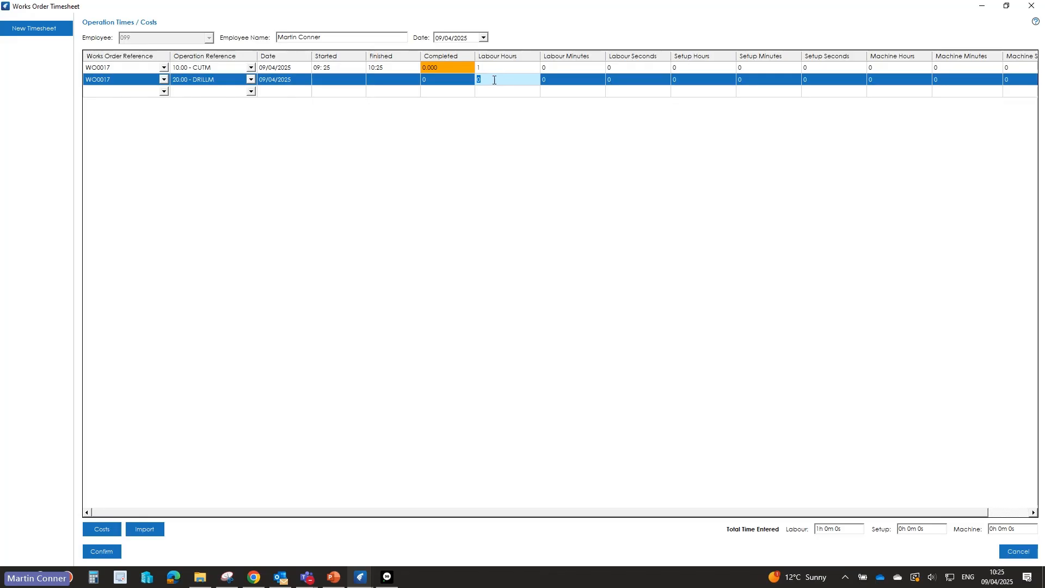
text(10)
key(Tab)
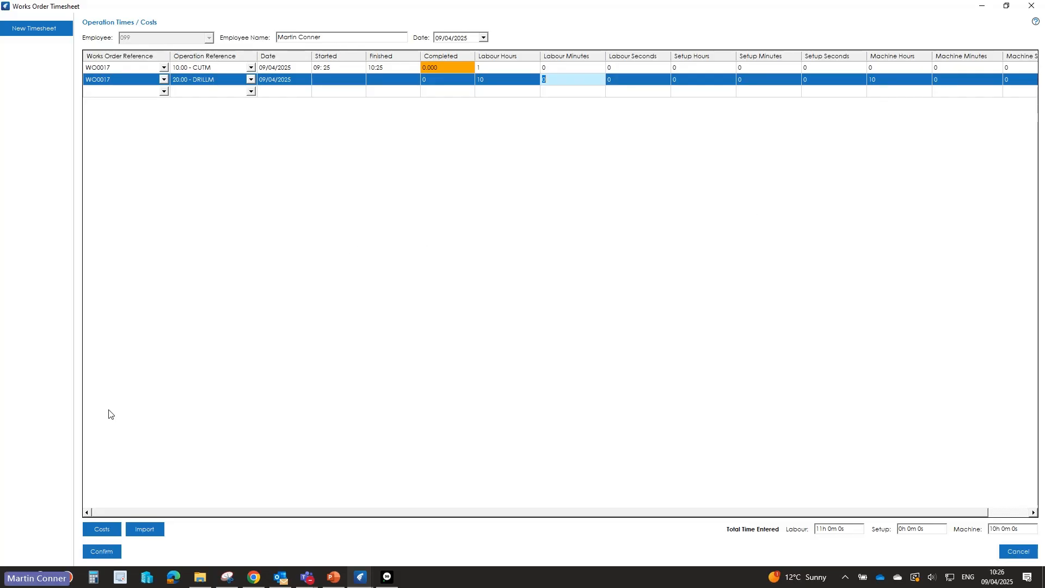
Step: Check the DRILLM operation's booking costs and confirm the timesheet
click(103, 529)
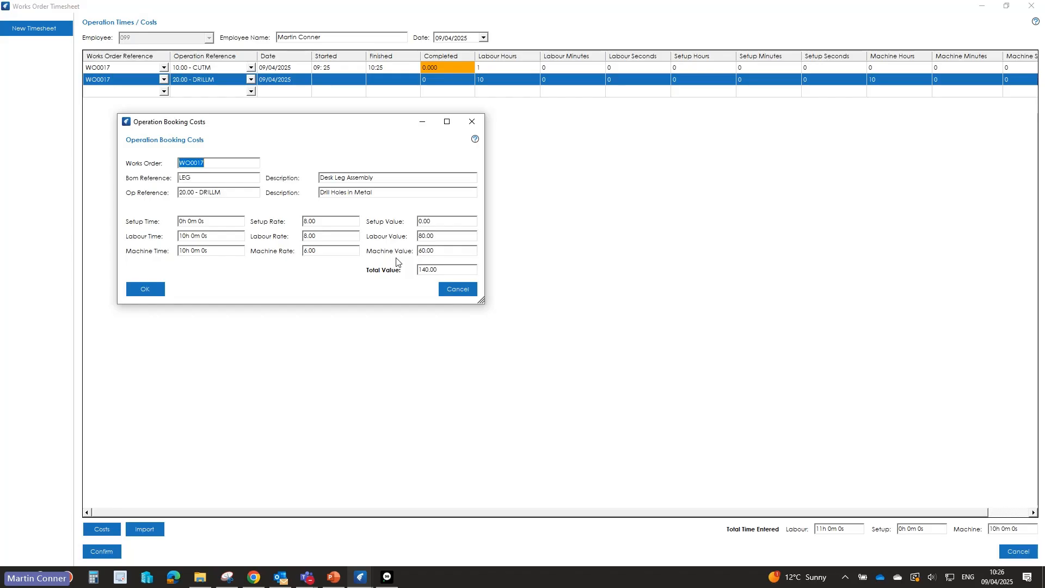
click(454, 286)
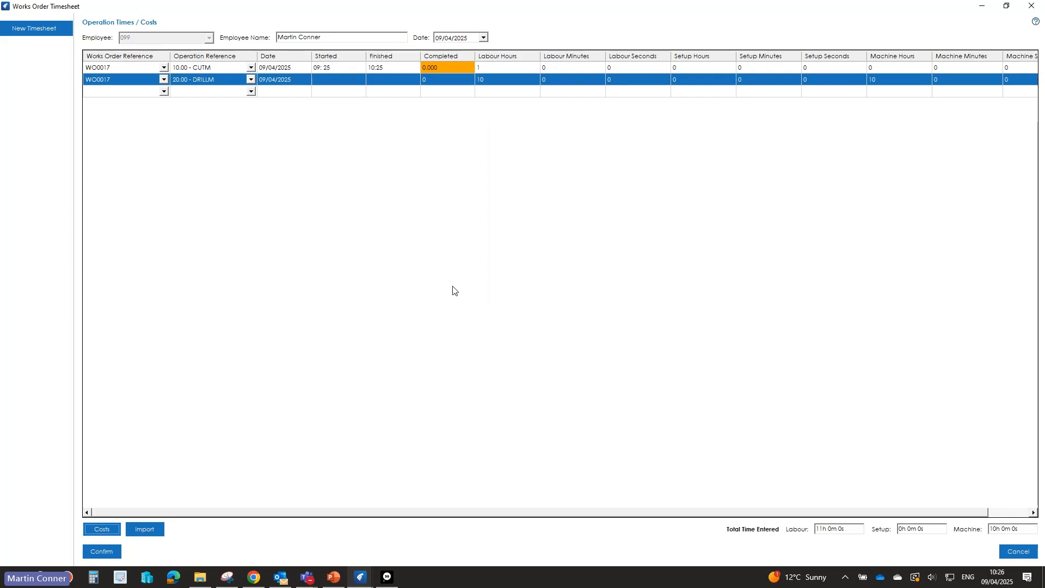
click(105, 552)
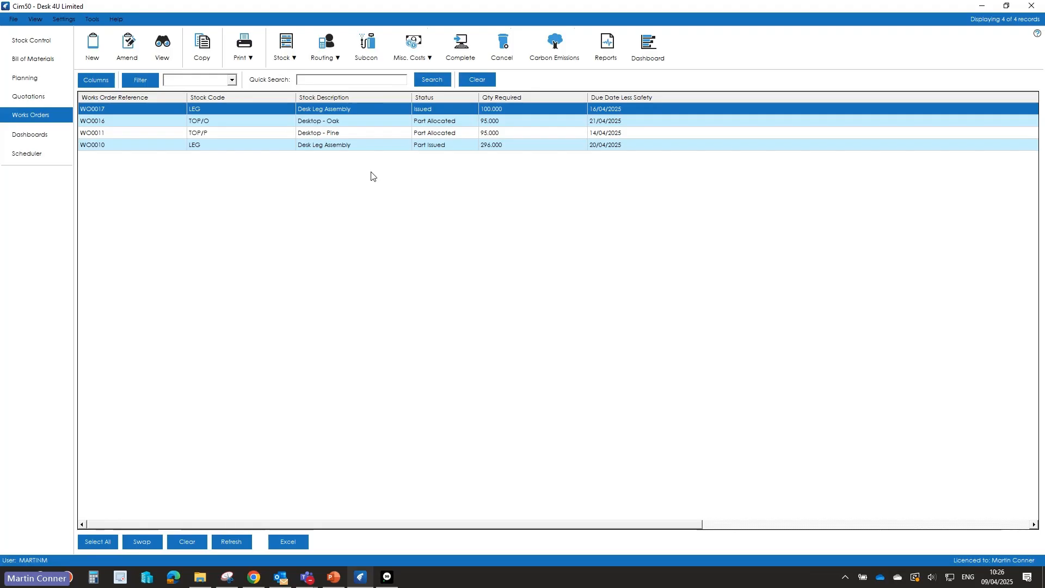
Step: View WO0017's costing and compare its estimated and actual labour and machine costs
click(170, 53)
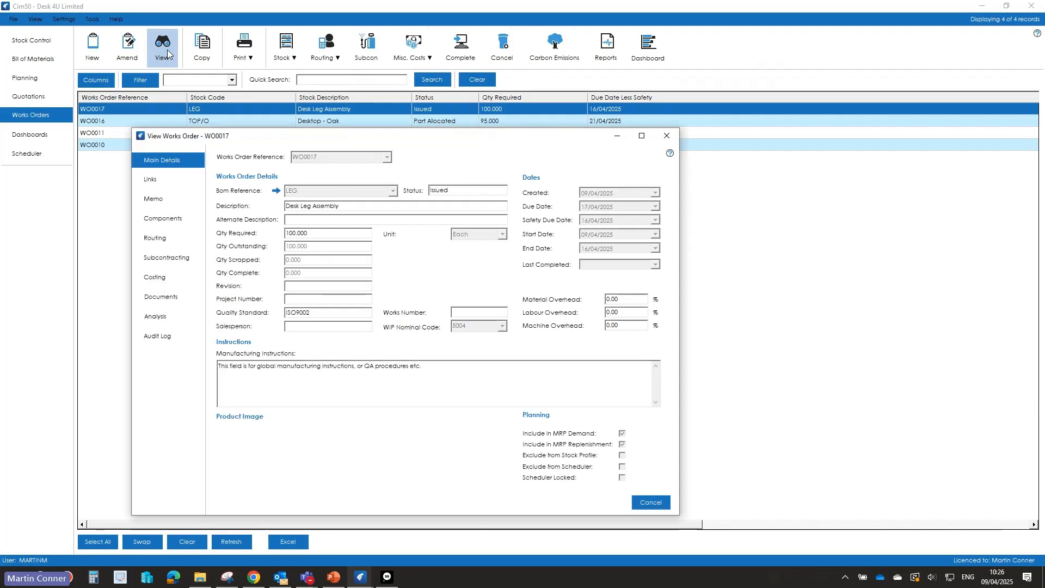
click(163, 278)
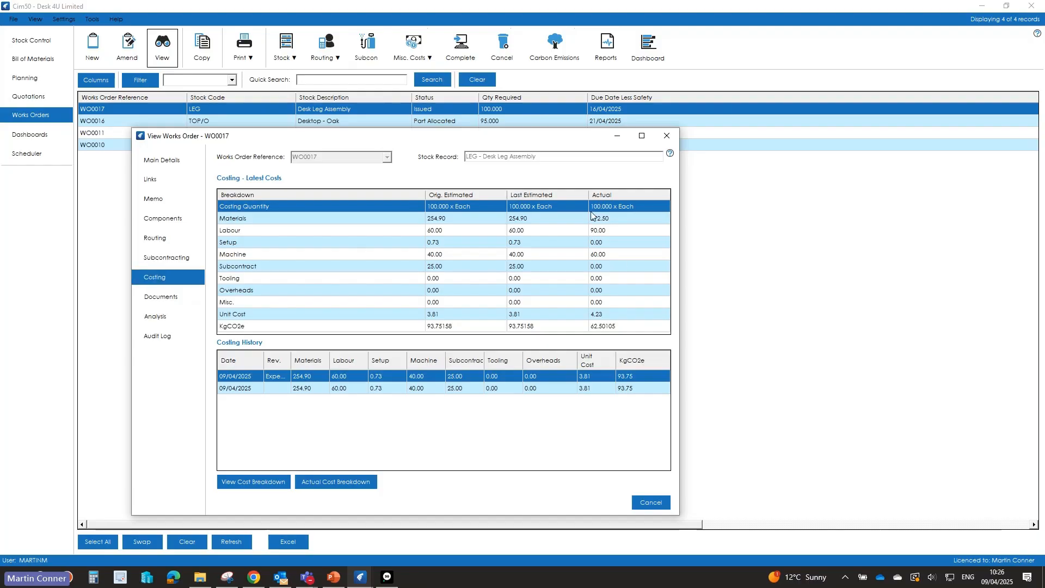
click(593, 230)
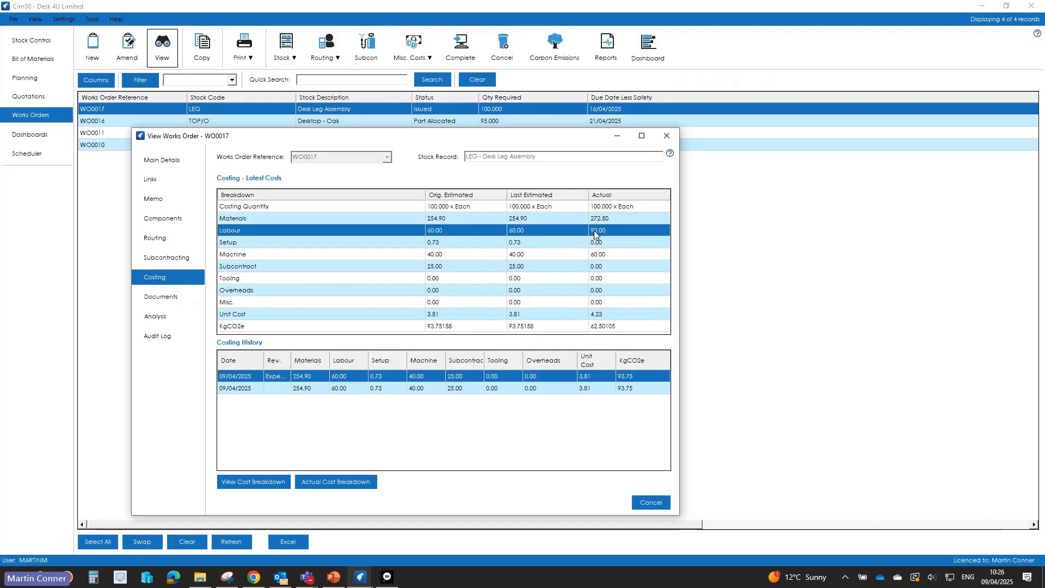
click(601, 254)
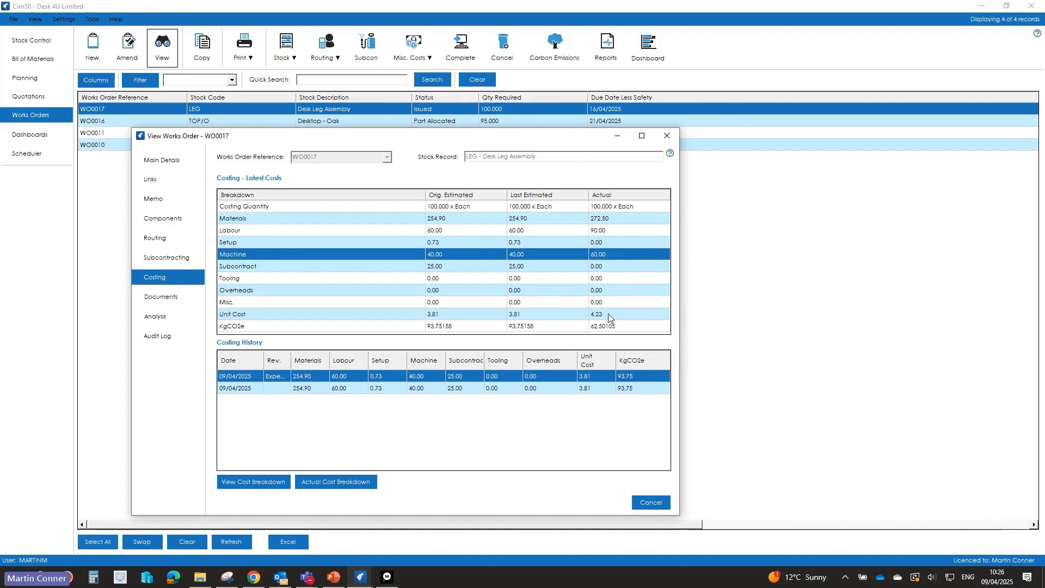
Step: Examine the operations in WO0017's actual cost breakdown, and close the works order view
click(311, 484)
click(93, 245)
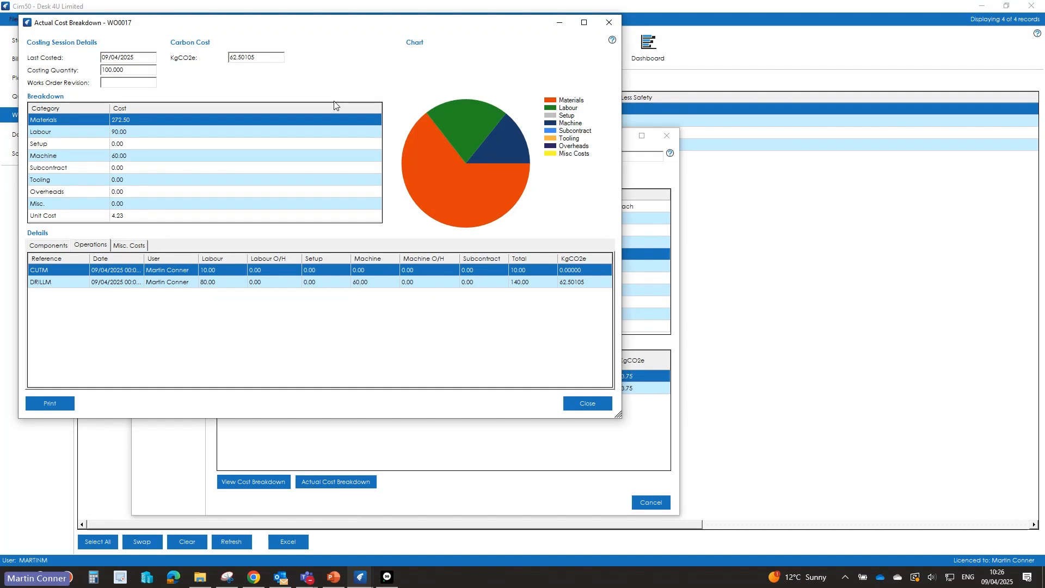
click(584, 407)
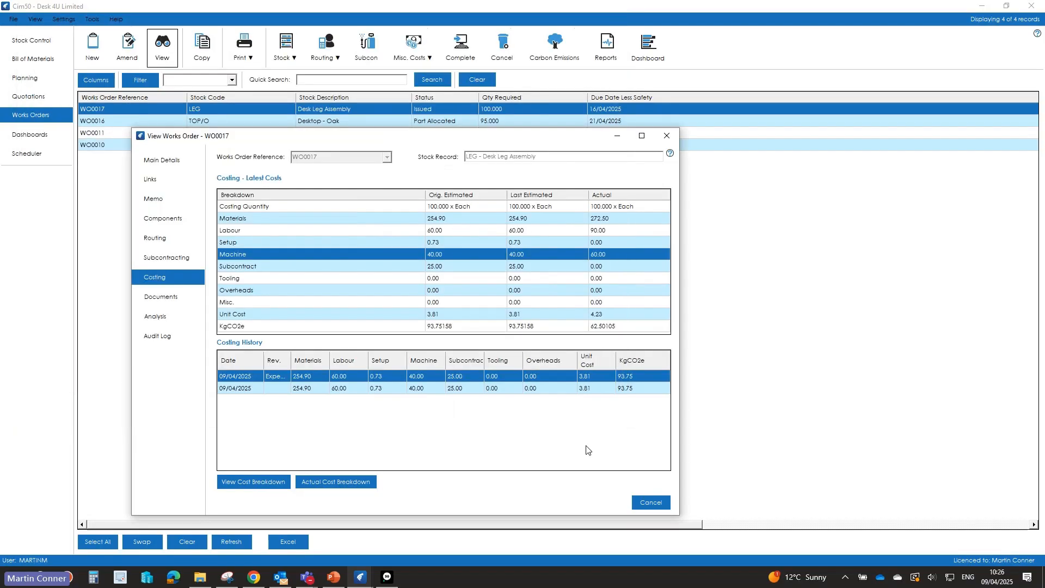
click(651, 502)
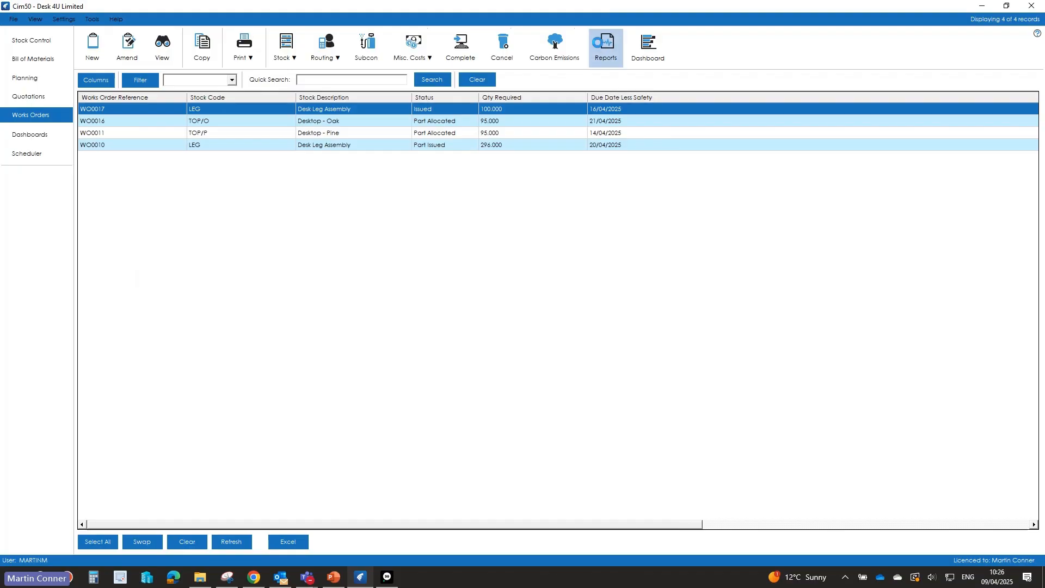
Step: Preview the Work in Progress Valuation Report for works orders WO0010 to WO0017, and close the reports
click(596, 41)
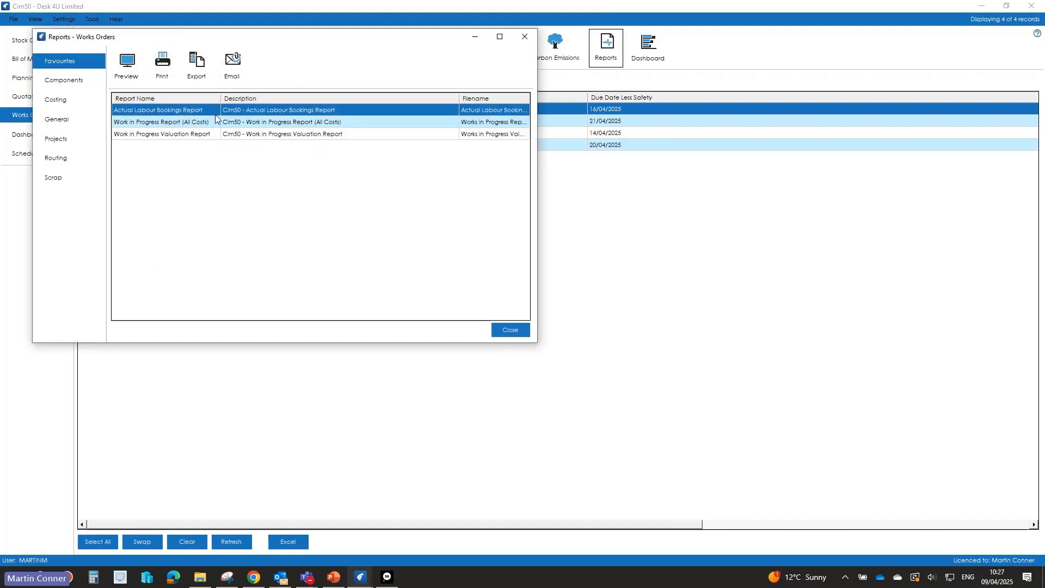
click(182, 134)
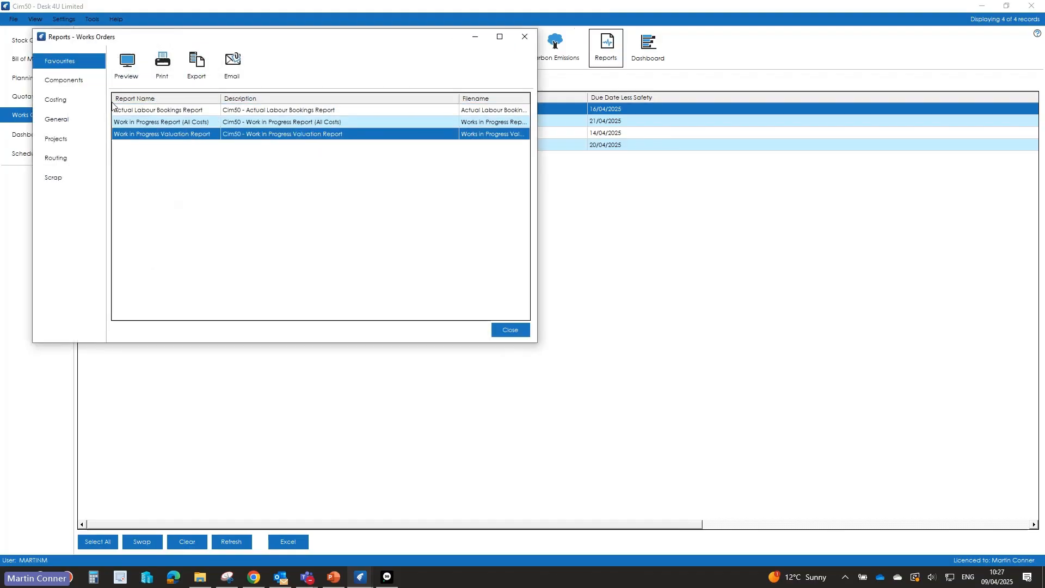
click(128, 72)
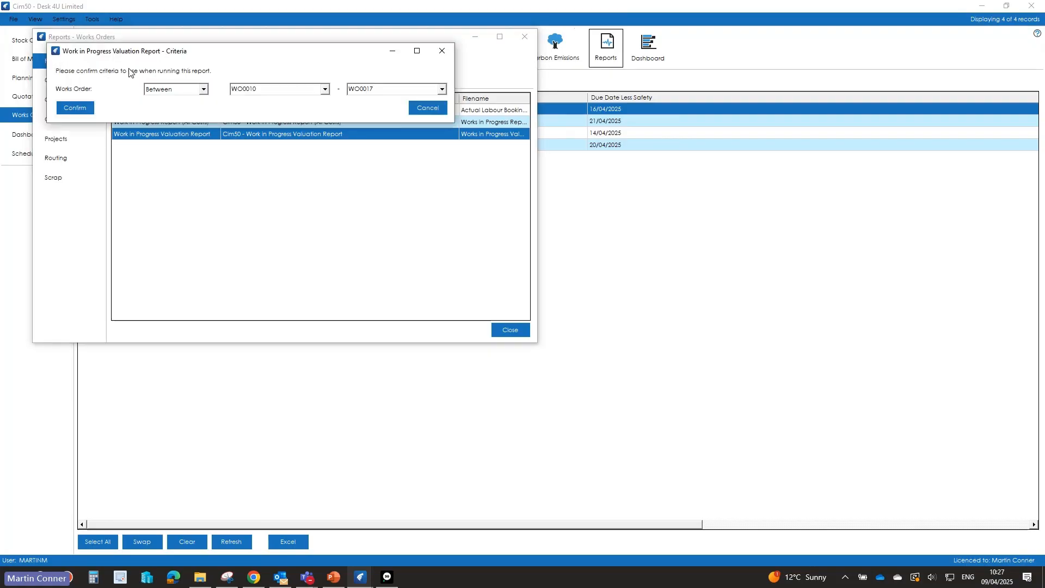
click(79, 107)
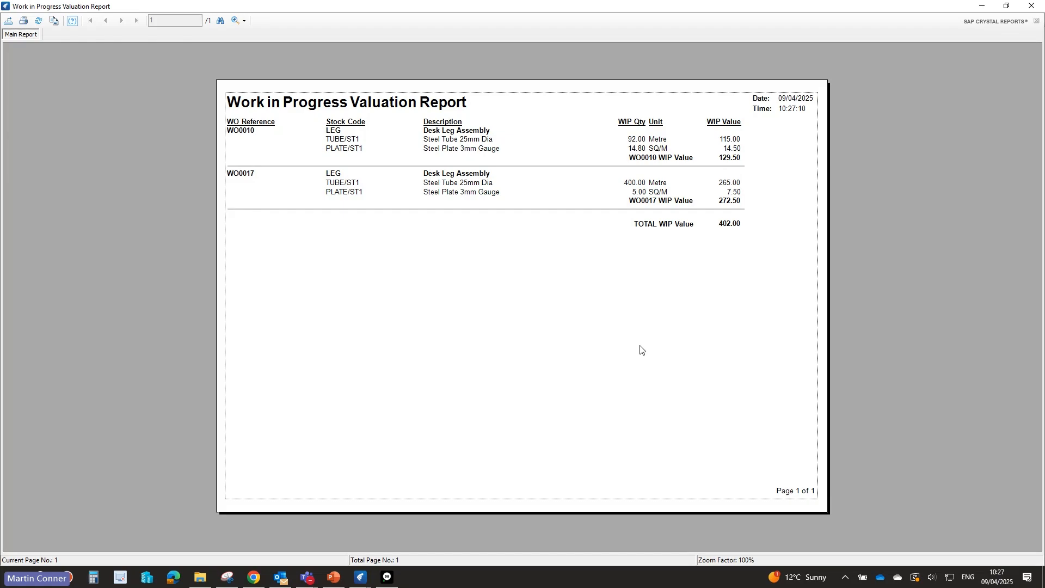
click(1036, 7)
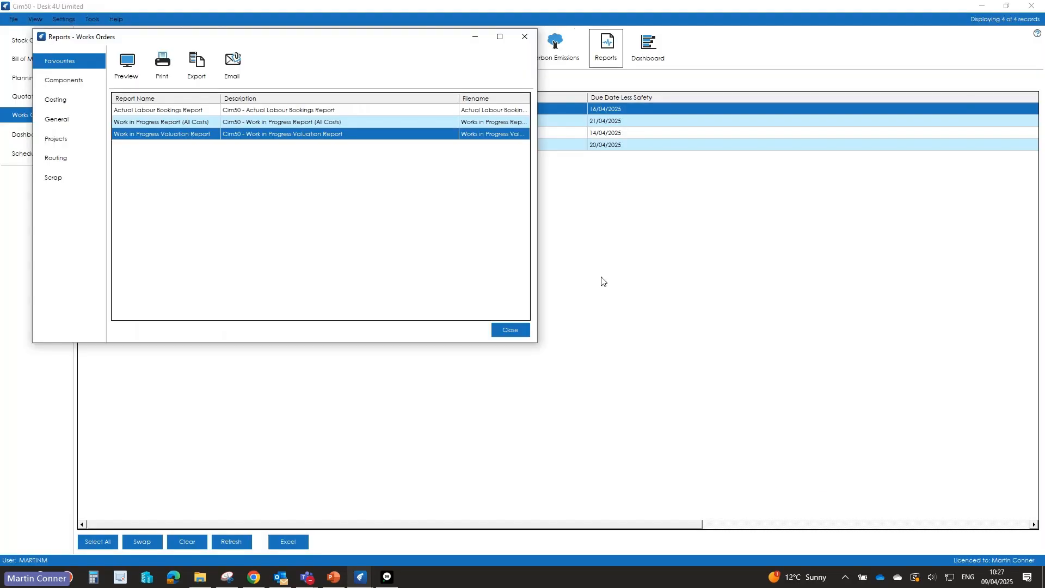
click(505, 331)
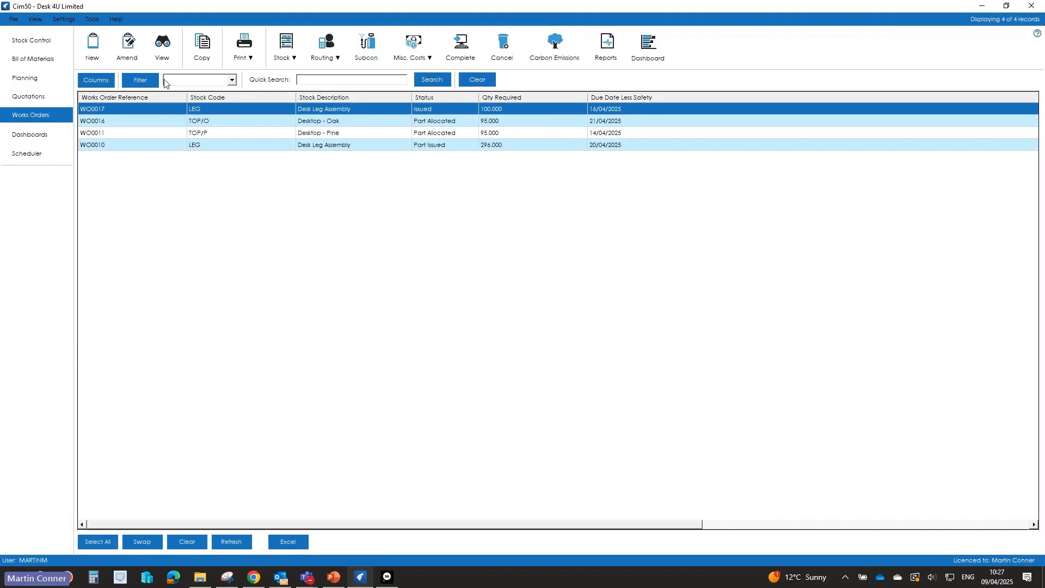
Step: Raise a subcontract order with Unique Metal Finishers for WO0017's PAINT operation, covering 100 units at a unit price of 0.25
click(368, 47)
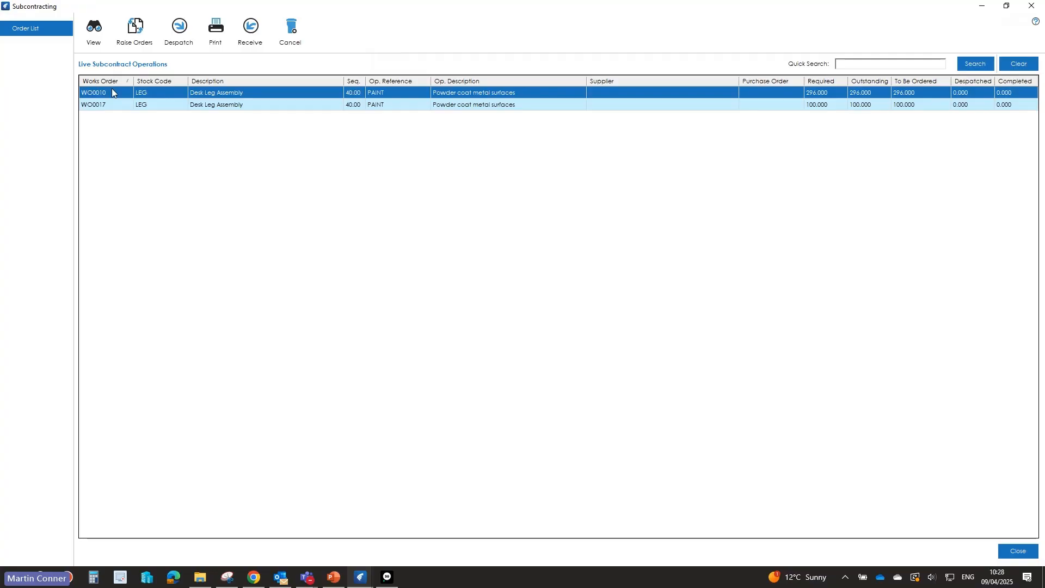
click(97, 105)
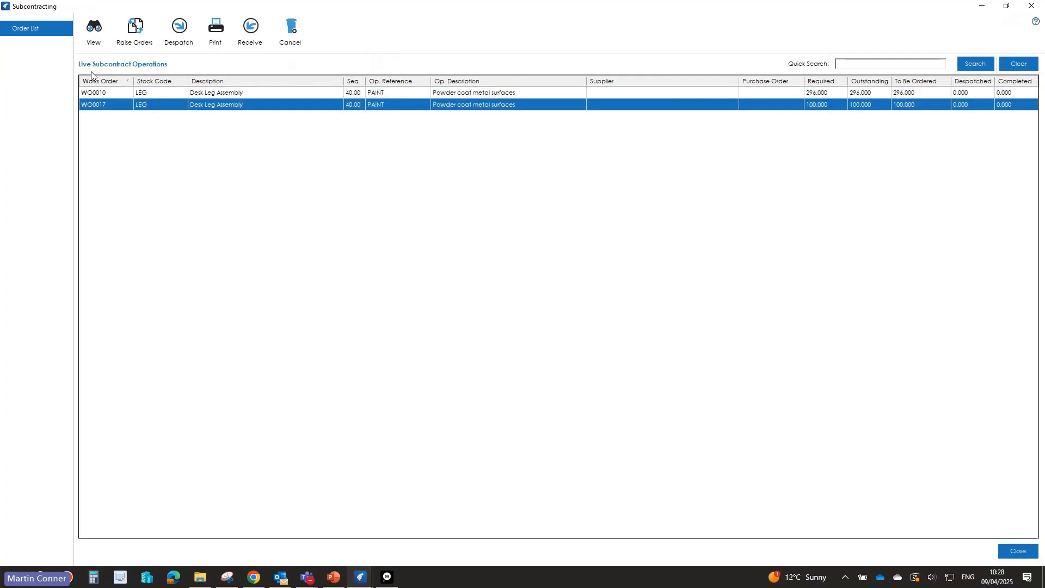
click(131, 43)
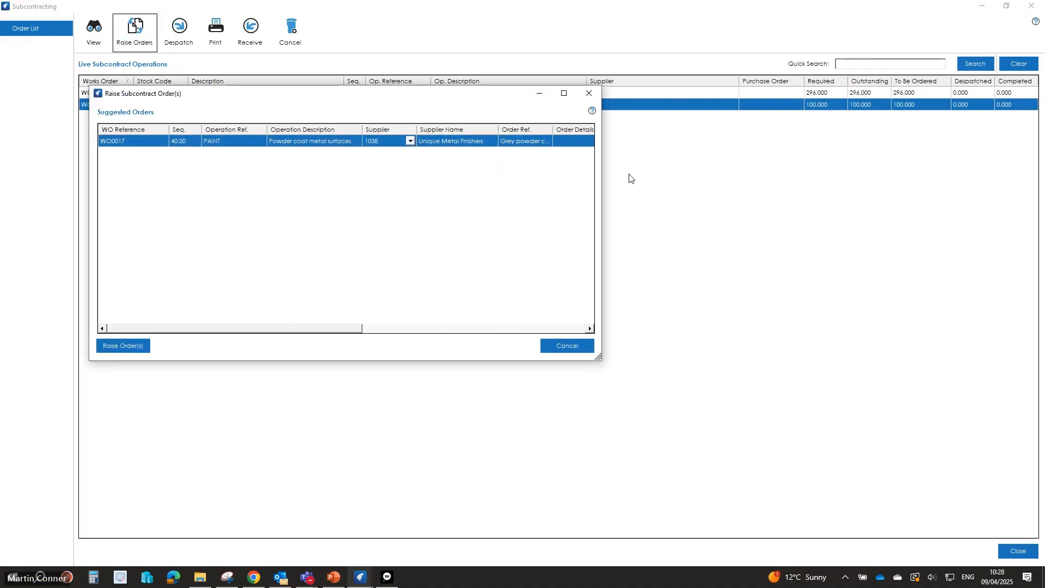
drag(355, 329, 492, 345)
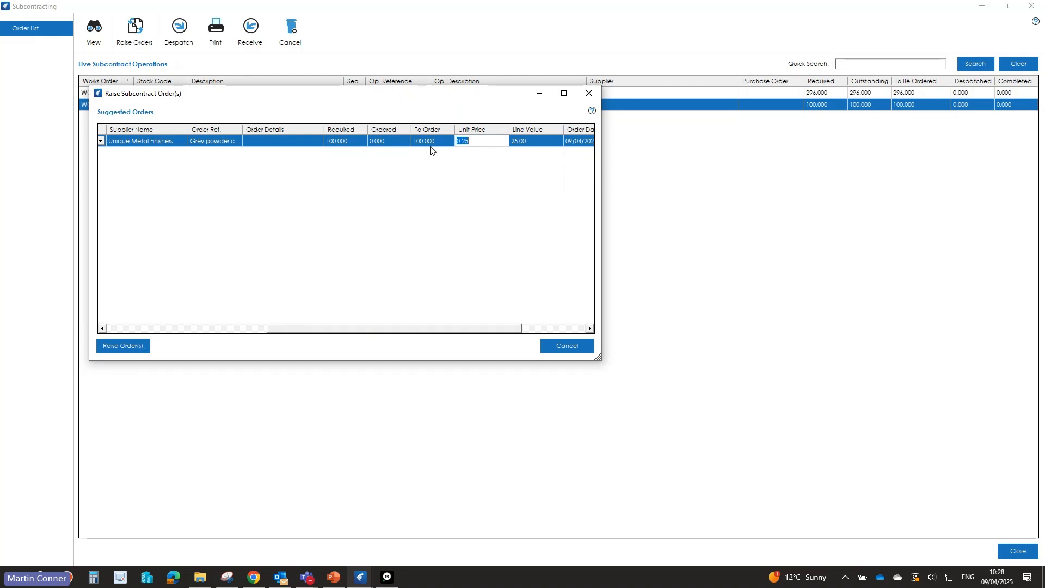
click(116, 348)
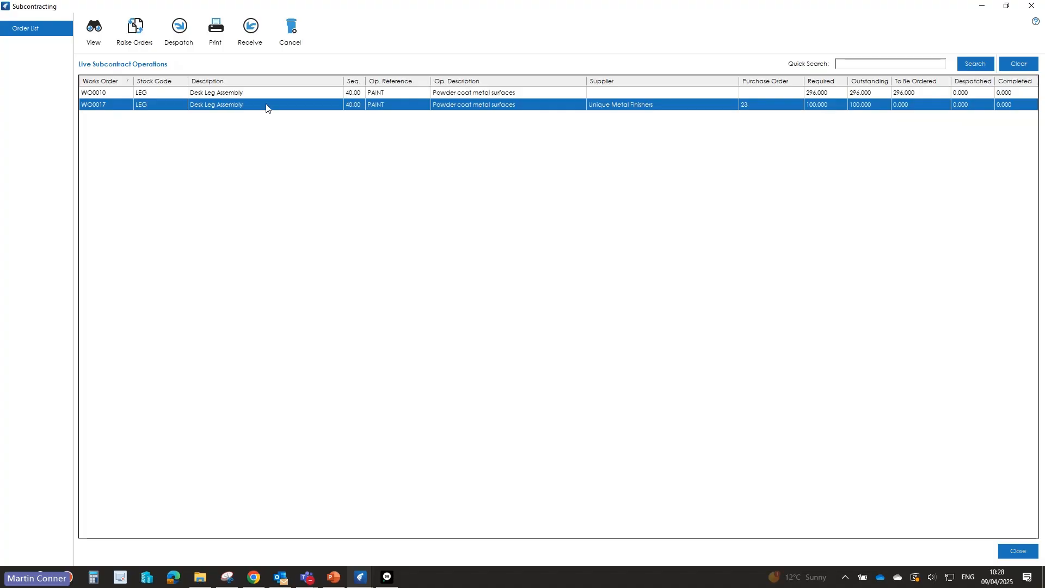
Step: Despatch 100 units of WO0017's PAINT operation to the subcontractor without printing a despatch note
click(179, 26)
click(579, 188)
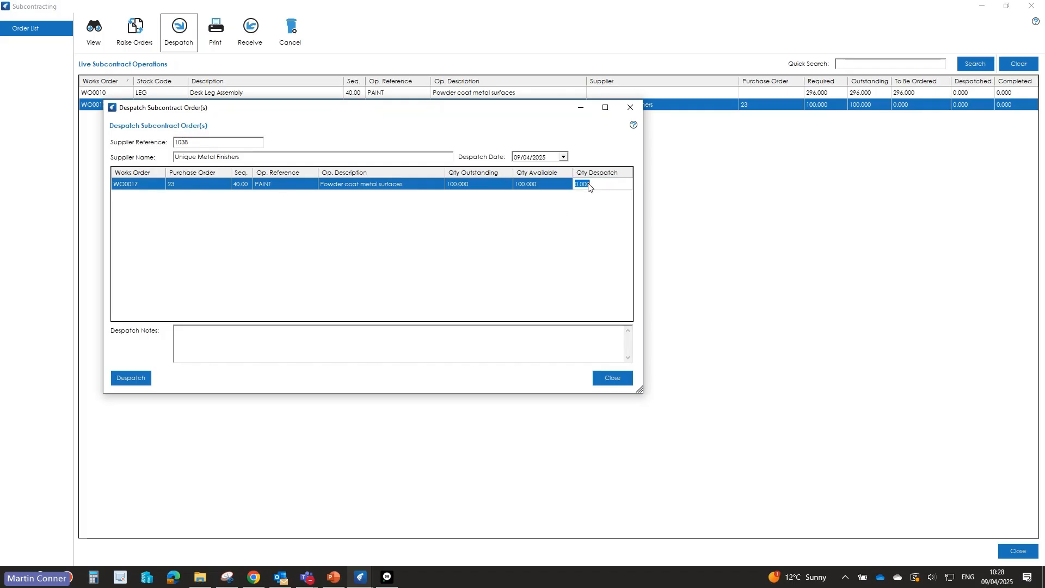
text(100)
click(139, 380)
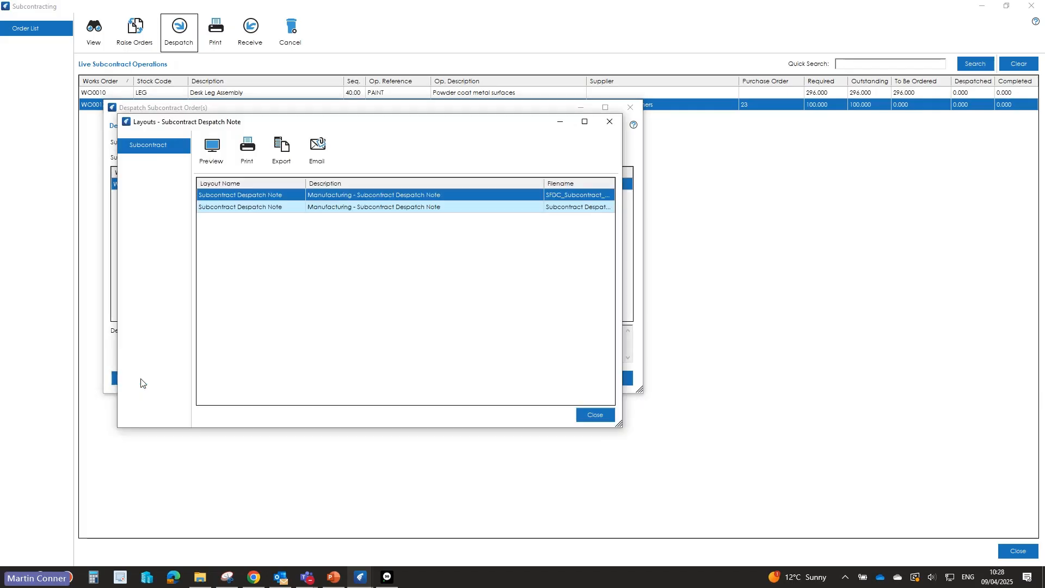
click(595, 415)
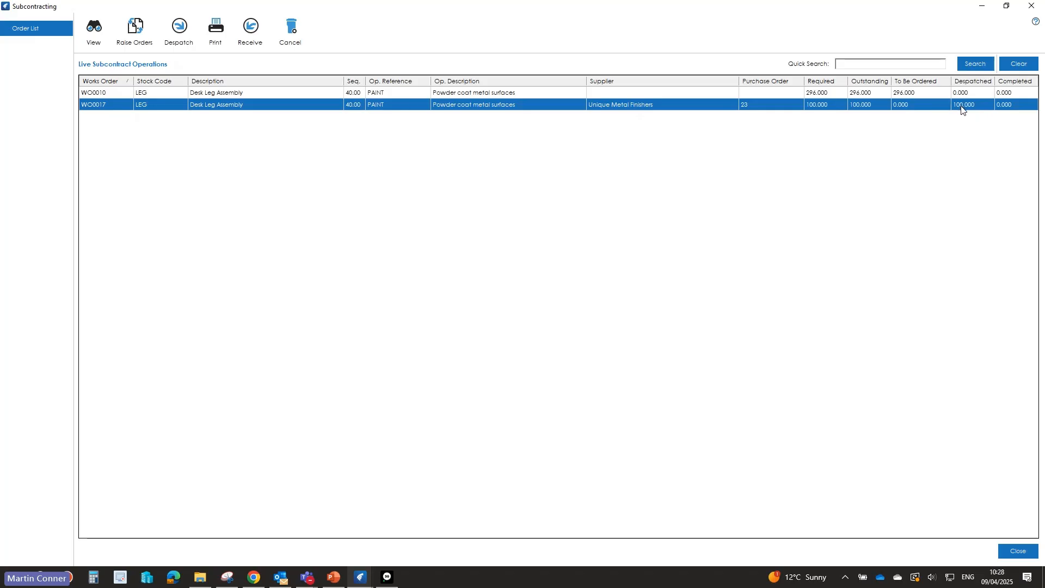
Step: Receive 100 units of WO0017's PAINT operation from the subcontractor and close the subcontracting window
click(251, 29)
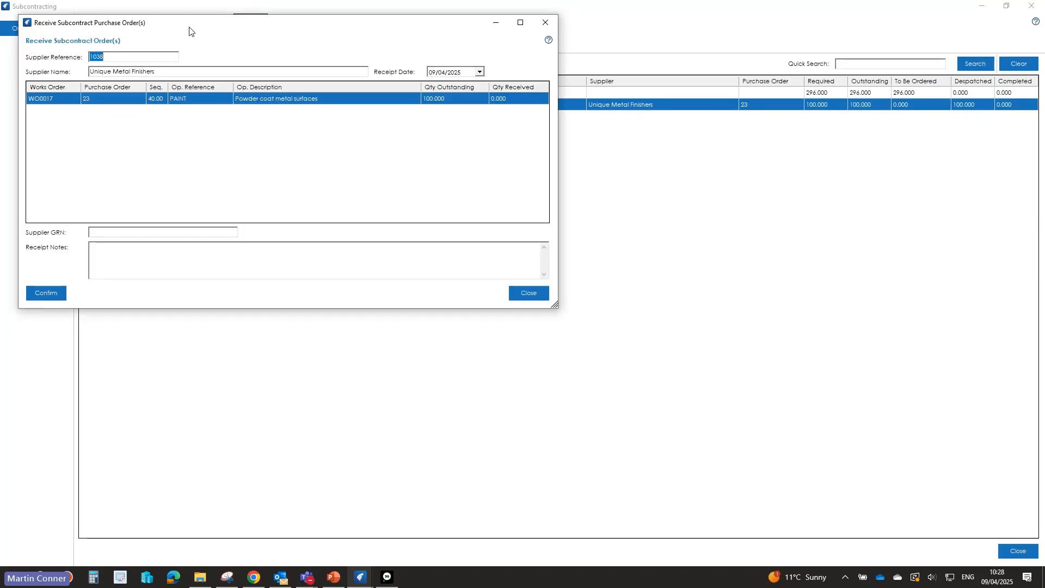
click(520, 100)
text(100)
click(38, 289)
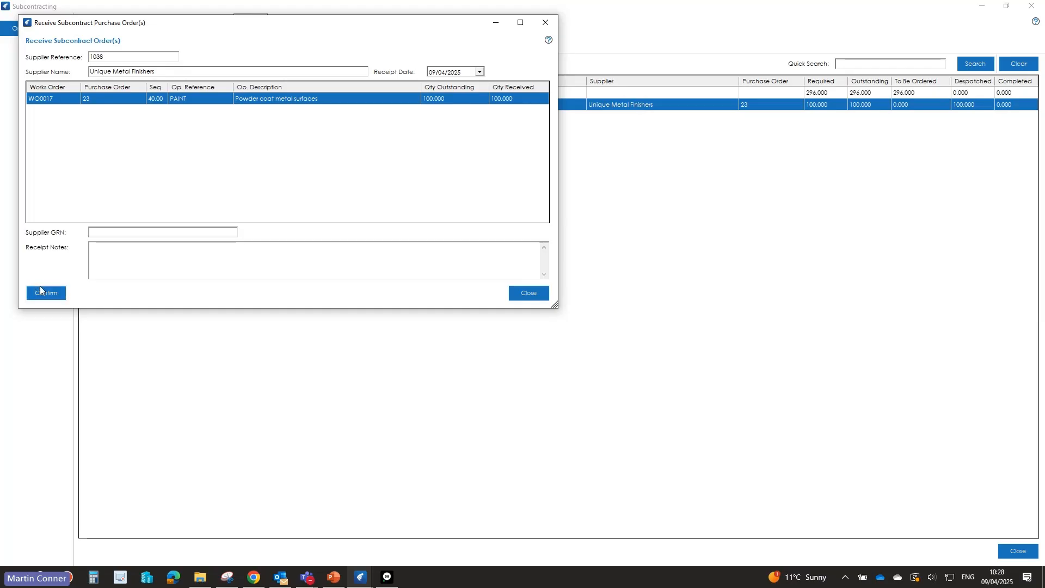
click(504, 329)
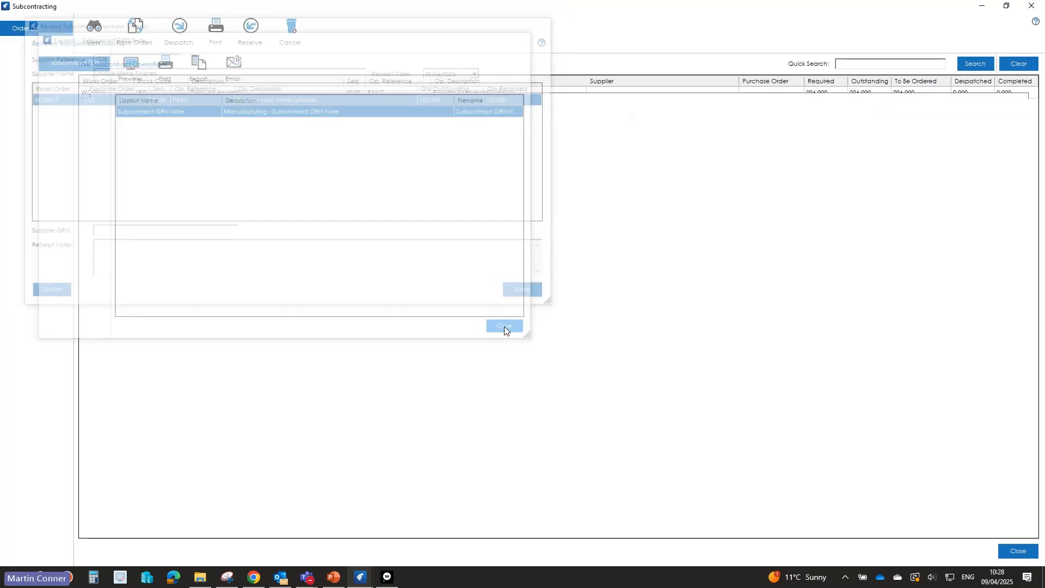
click(1032, 6)
Step: View WO0017's costing to check its actual subcontract cost, and close the works order
click(162, 57)
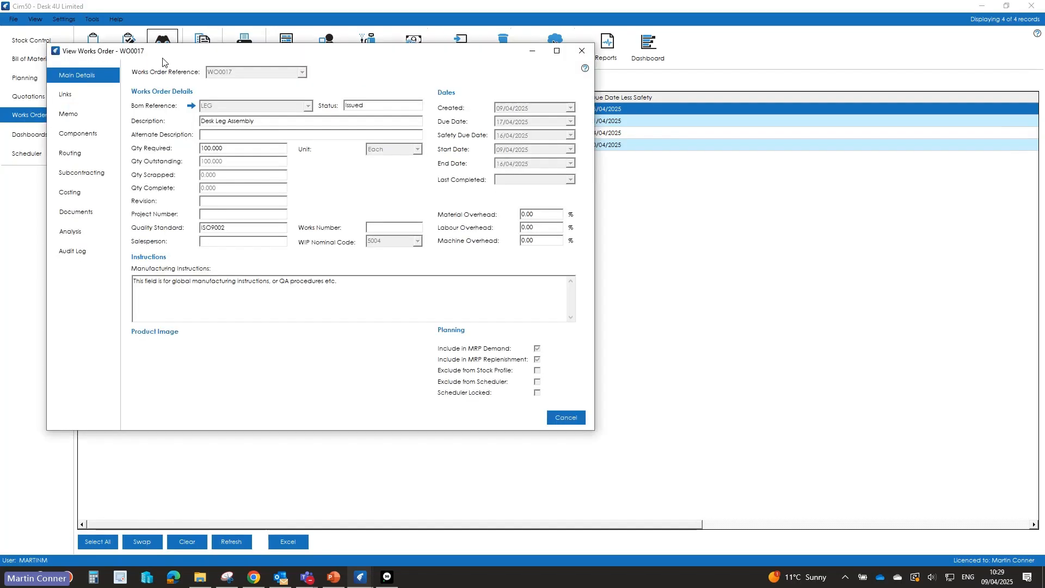
click(71, 193)
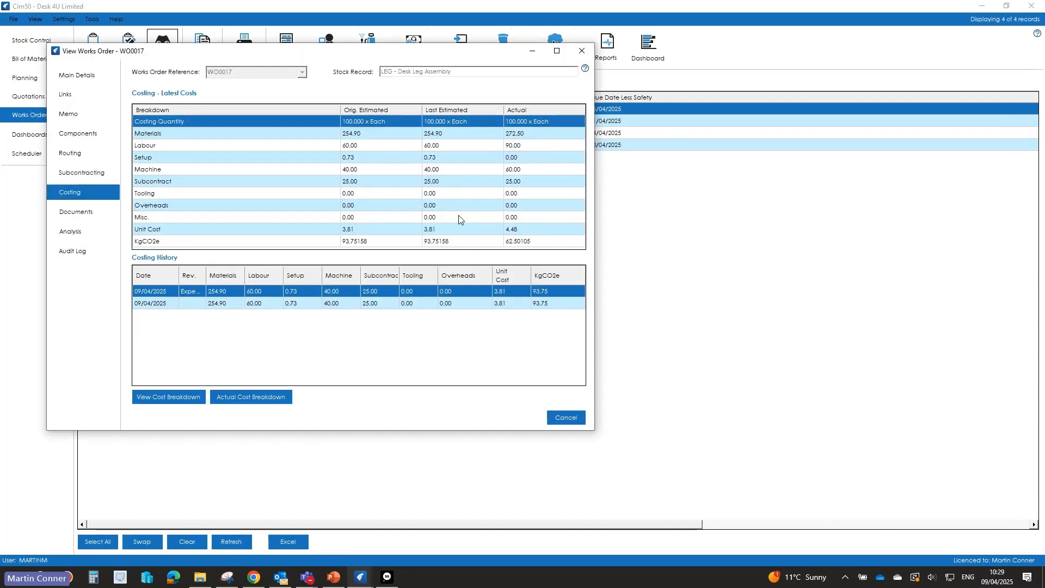
click(526, 182)
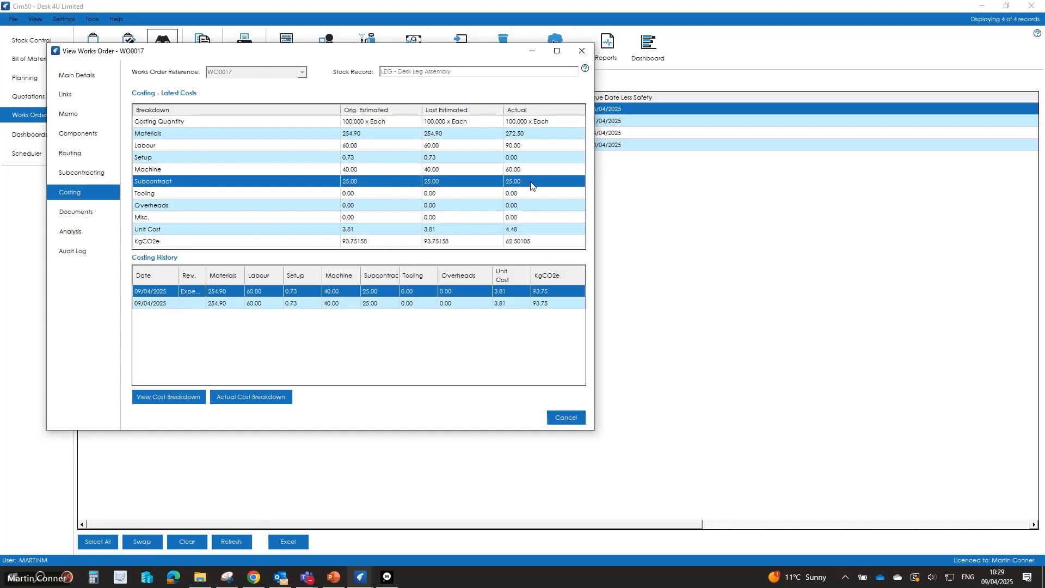
click(566, 418)
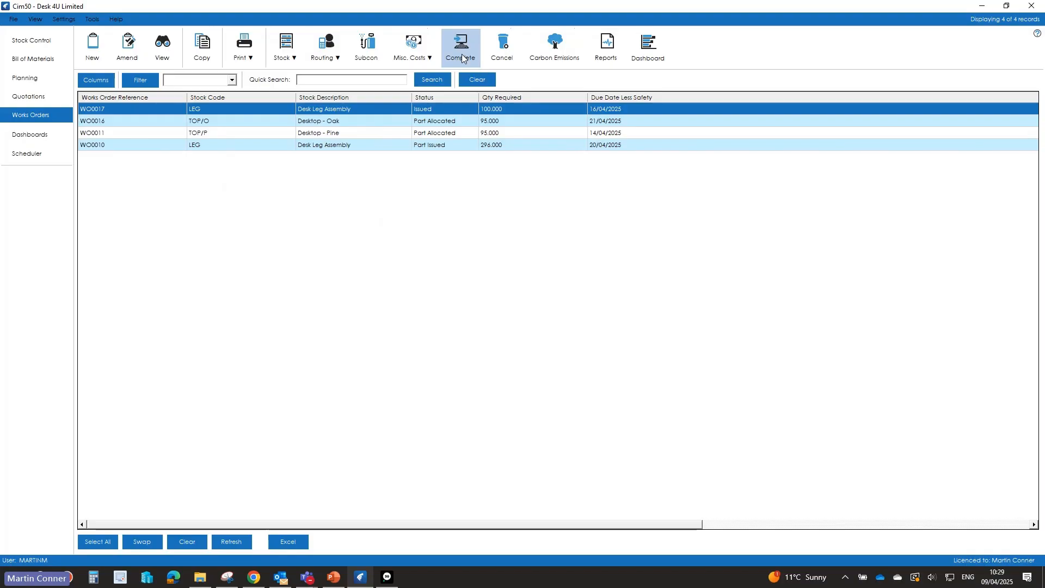
Step: Complete WO0017 for 100 units with quarantine off, posting expected costs for unbooked operations and accepting batch GRN0046 in location S15
mouse_move(415, 64)
click(470, 52)
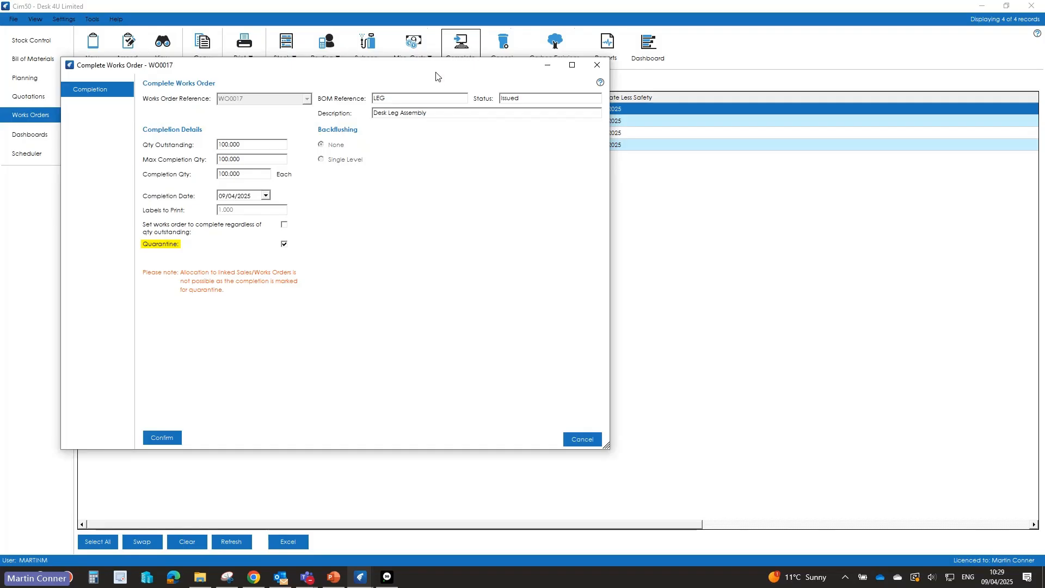
click(285, 244)
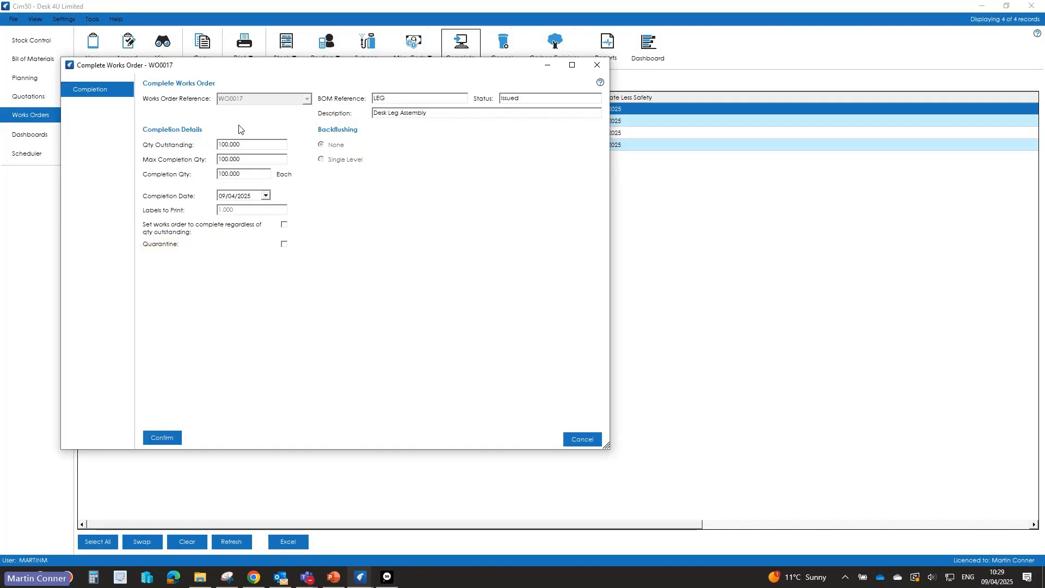
click(163, 438)
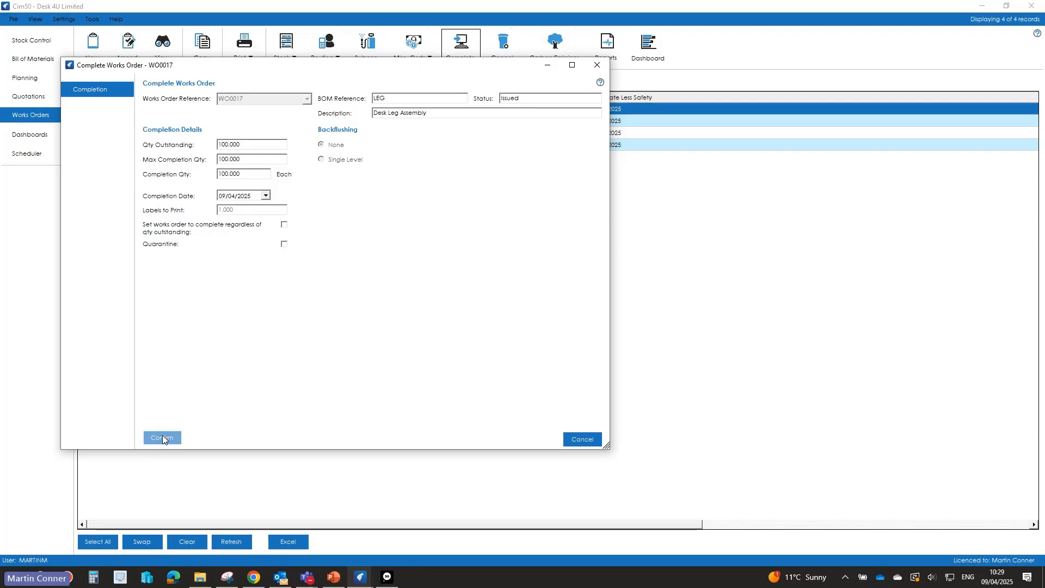
click(528, 327)
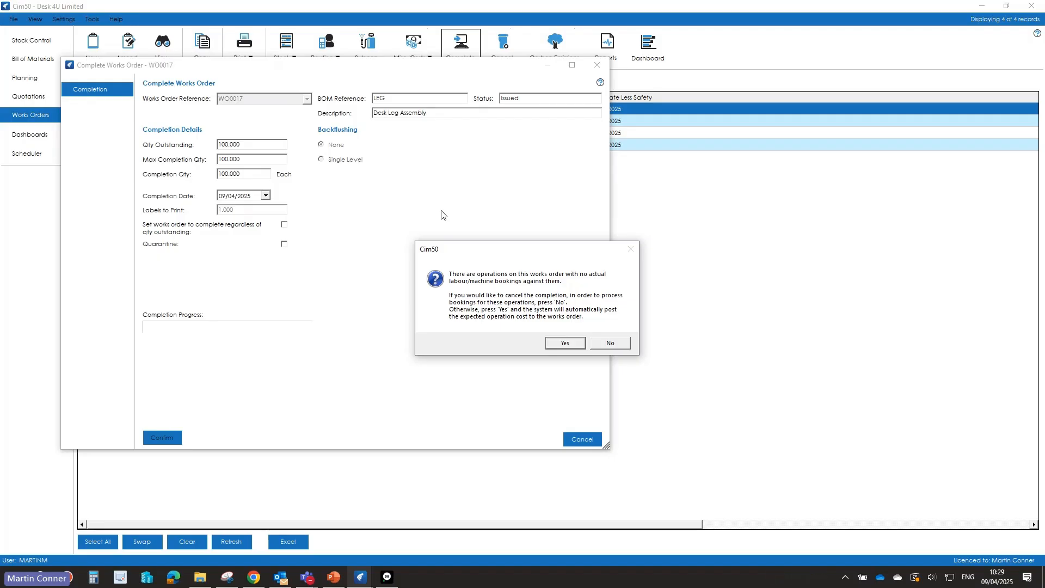
click(566, 343)
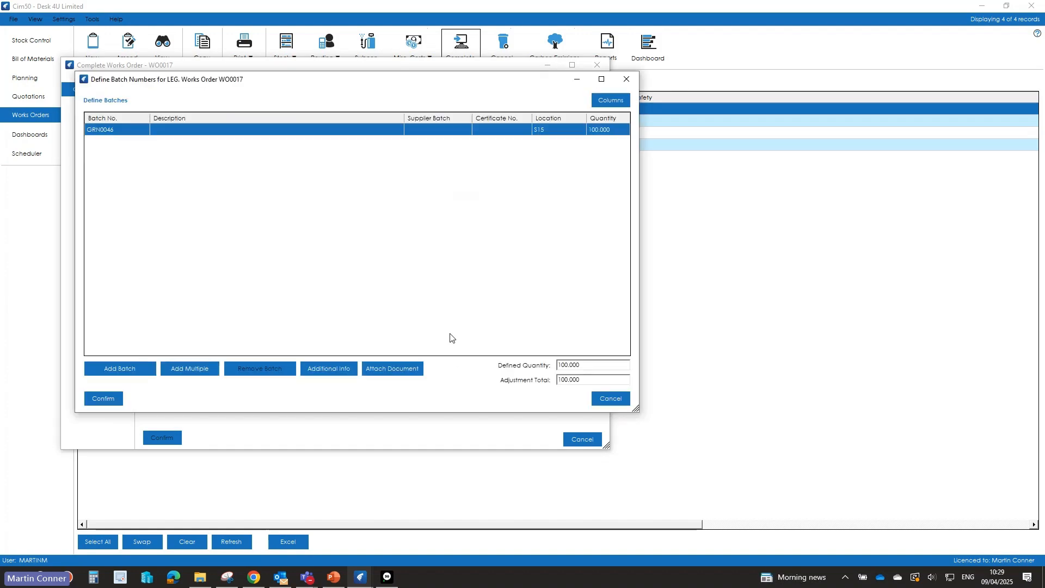
click(106, 398)
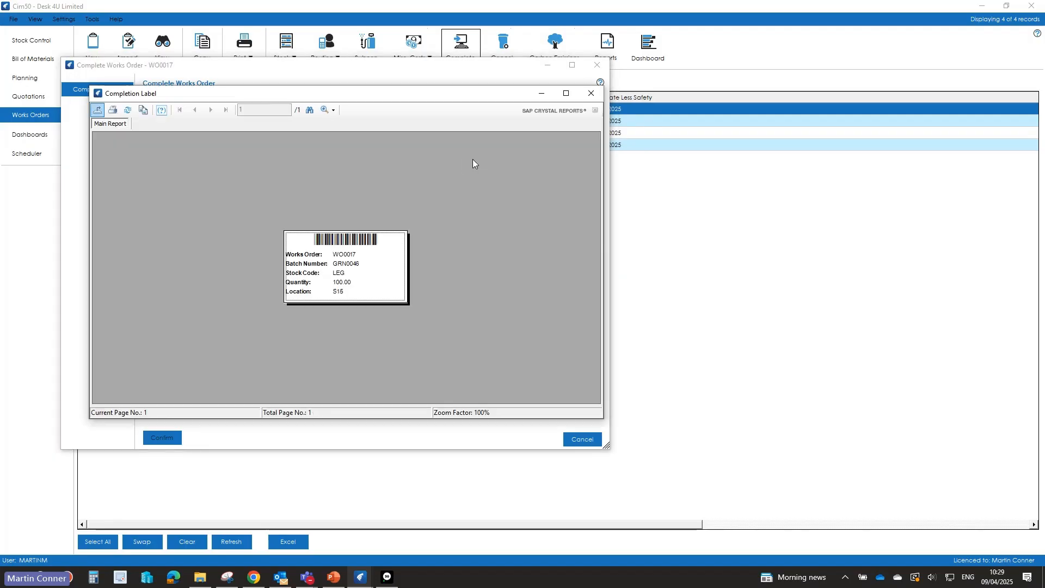
click(591, 95)
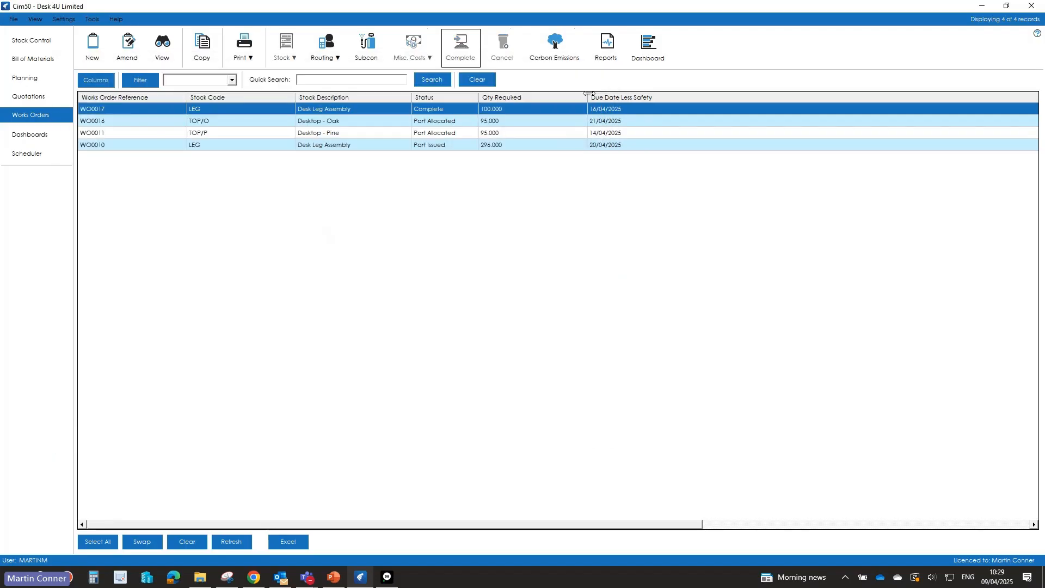
Step: Check the completed WO0017's actual unit cost and examine the operations in its actual cost breakdown
double_click(437, 110)
click(156, 250)
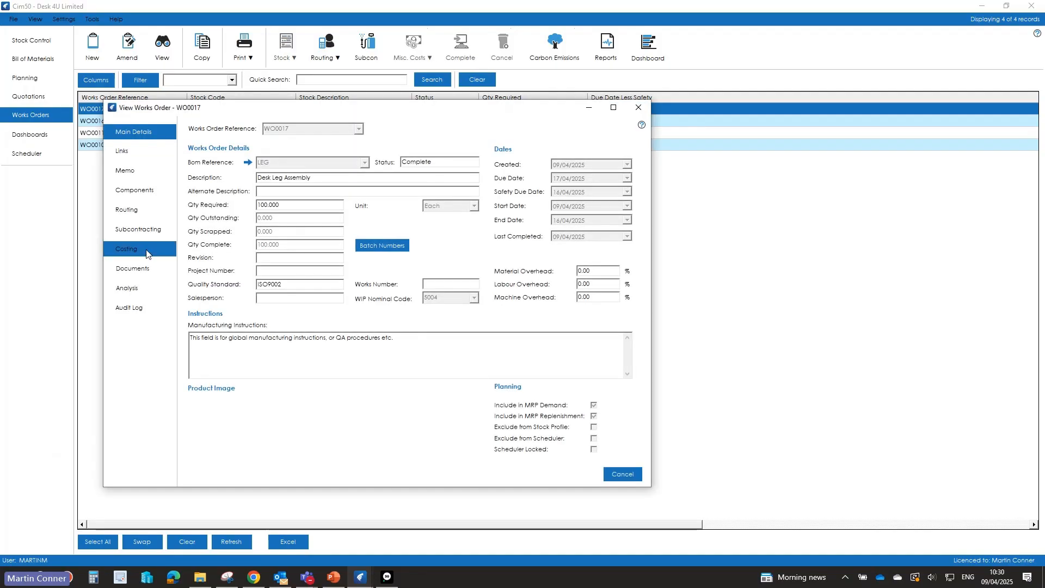
click(580, 286)
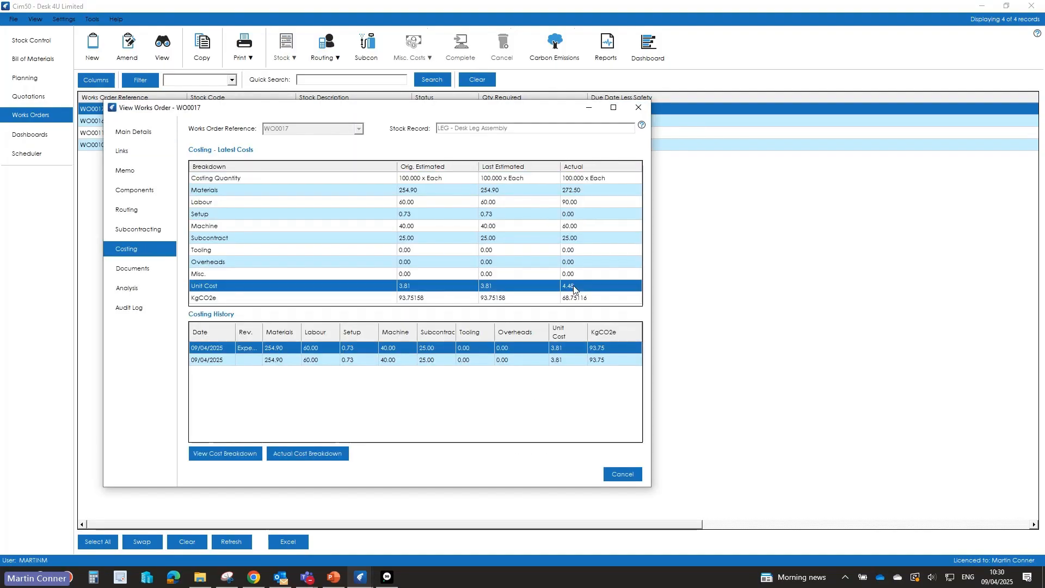
click(309, 455)
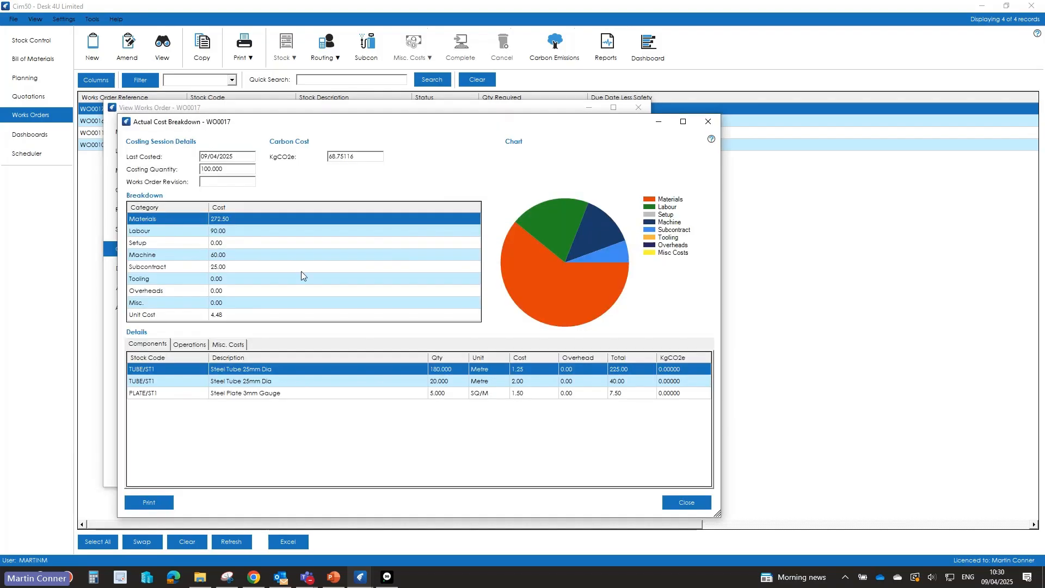
click(190, 345)
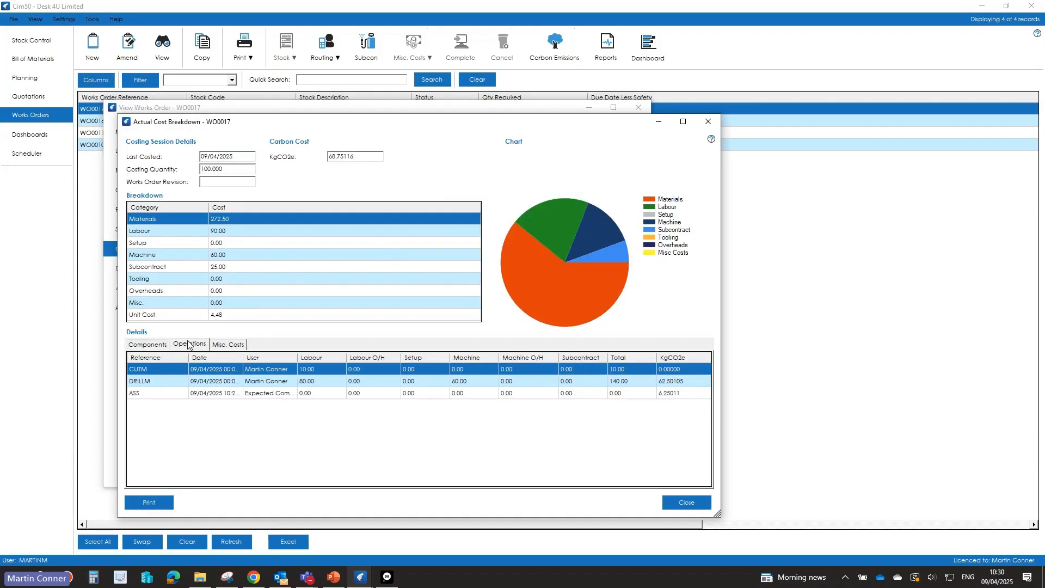
click(681, 501)
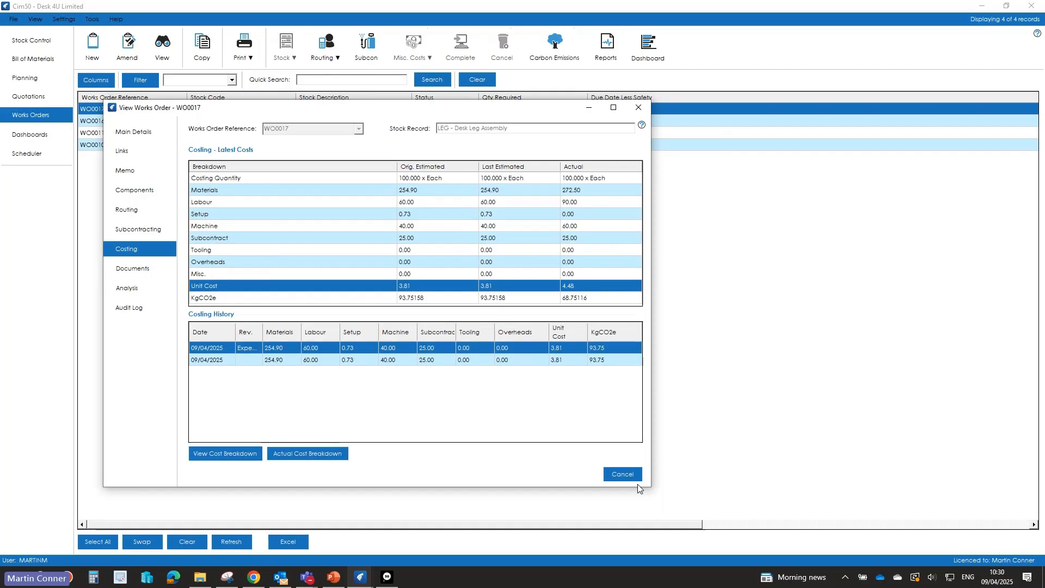
Step: View the receipts in the subcontract details of WO0017's PAINT operation, and close the works order
click(144, 230)
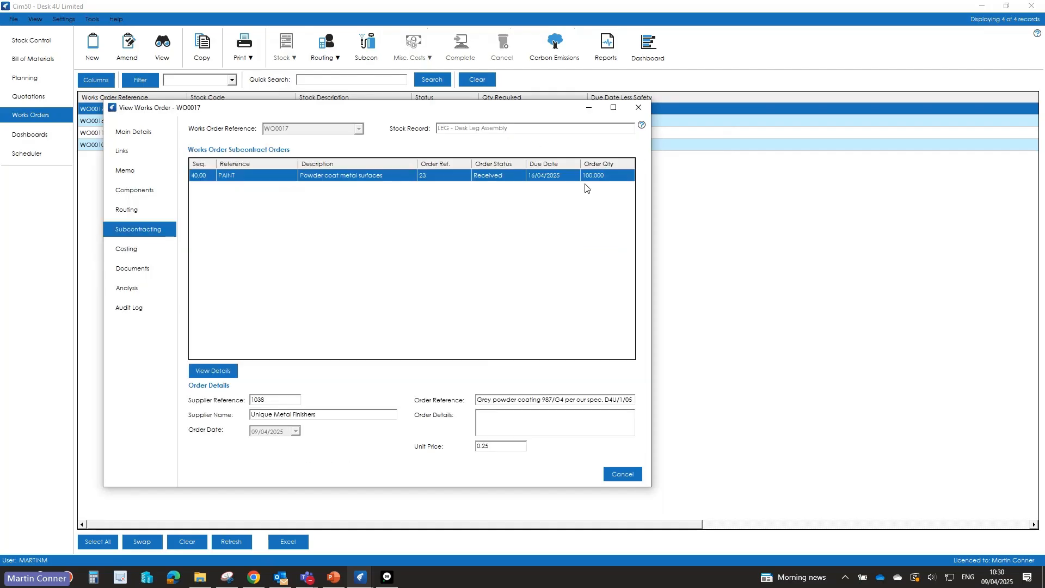
click(213, 370)
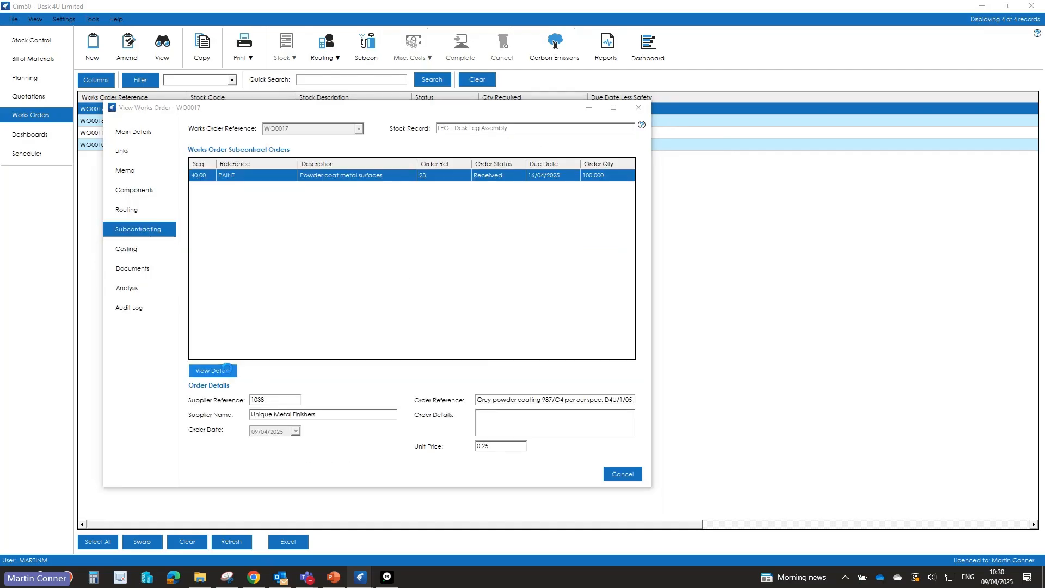
click(52, 67)
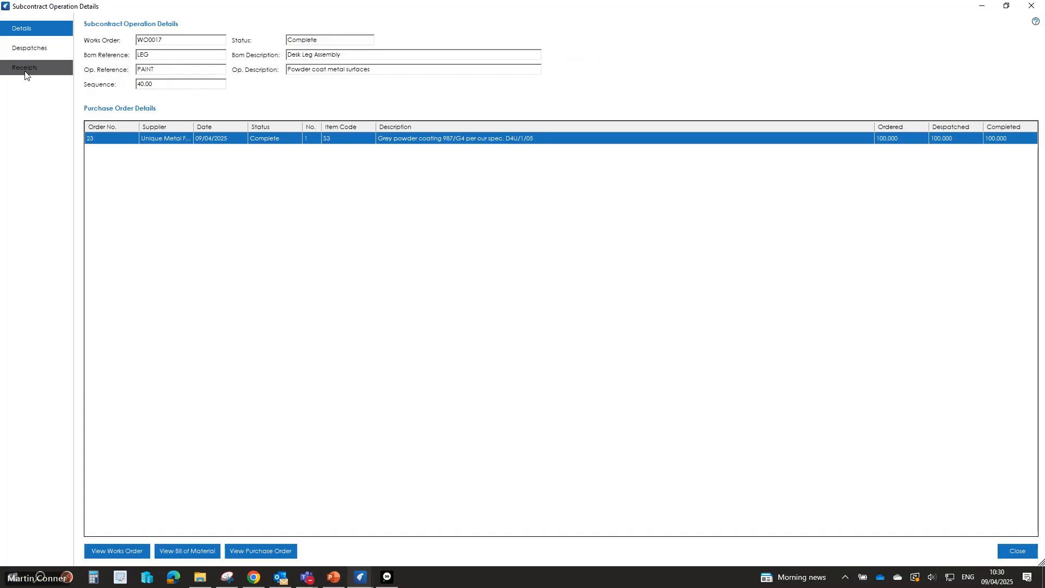
click(1017, 551)
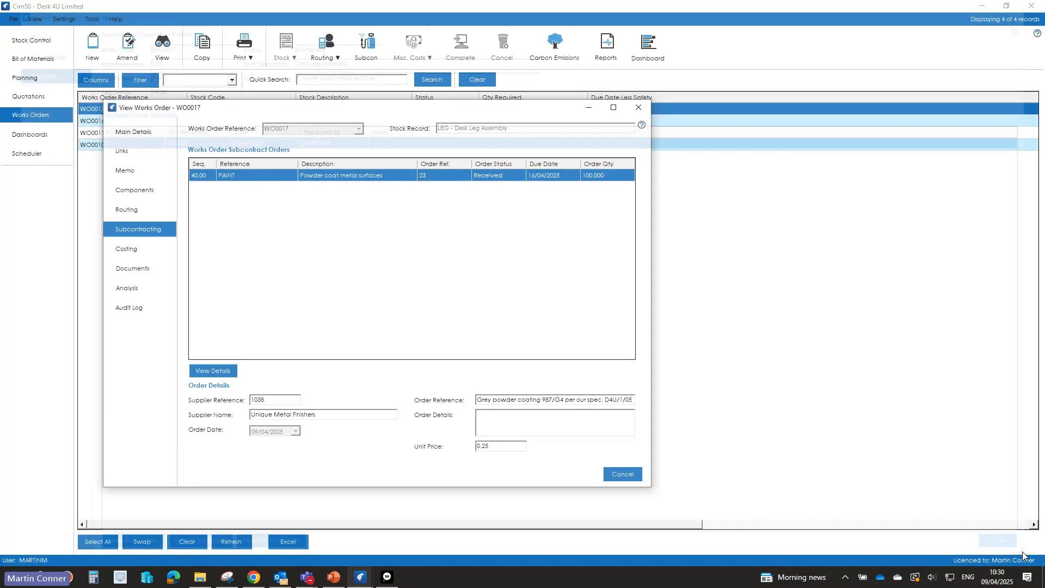
click(623, 474)
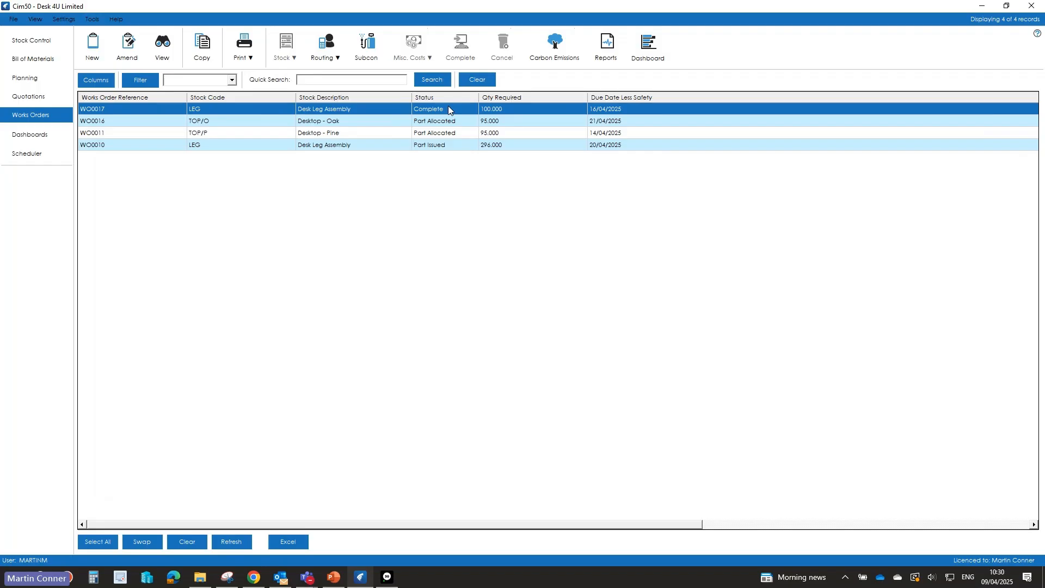
Step: Open the LEG stock record and check its financial costs against the cost price of the WO0017 completion in its transaction history
click(11, 41)
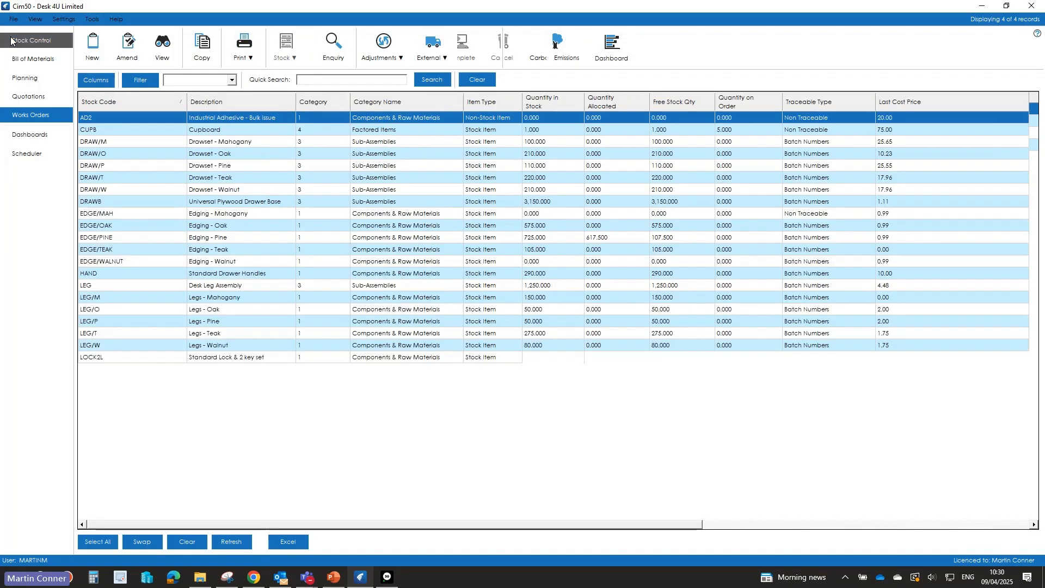
click(87, 286)
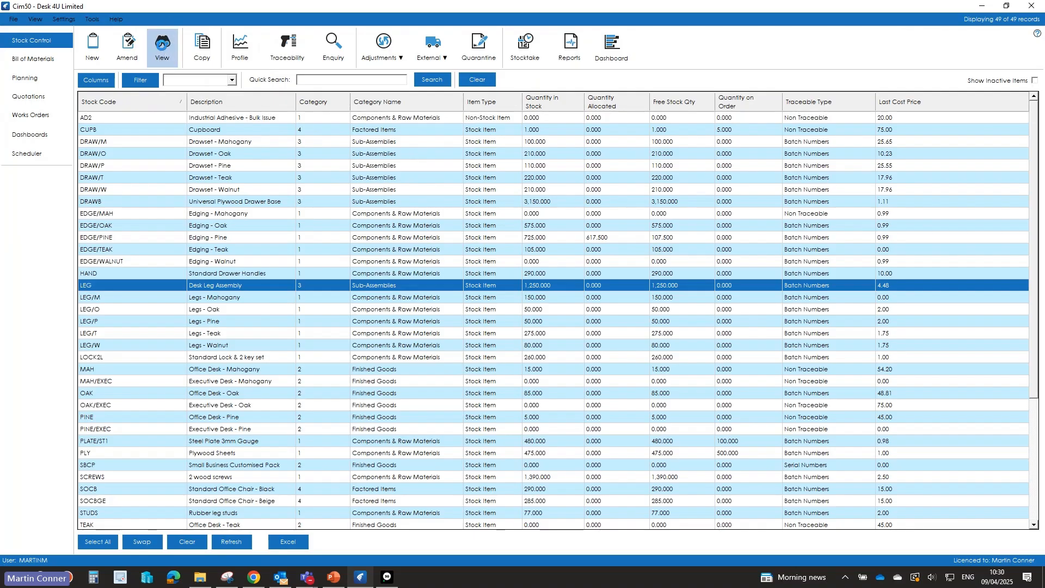
click(162, 48)
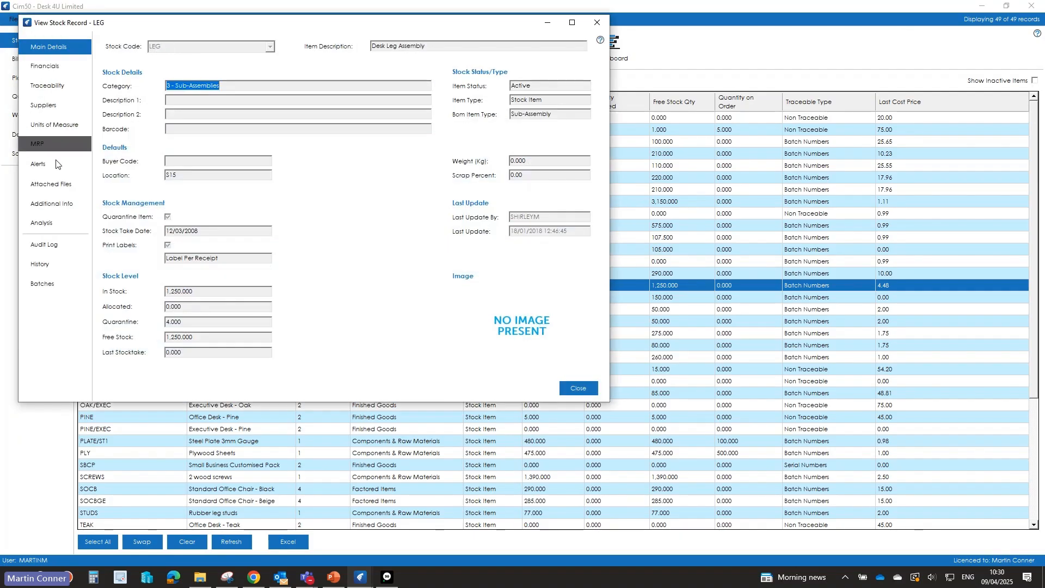
click(52, 67)
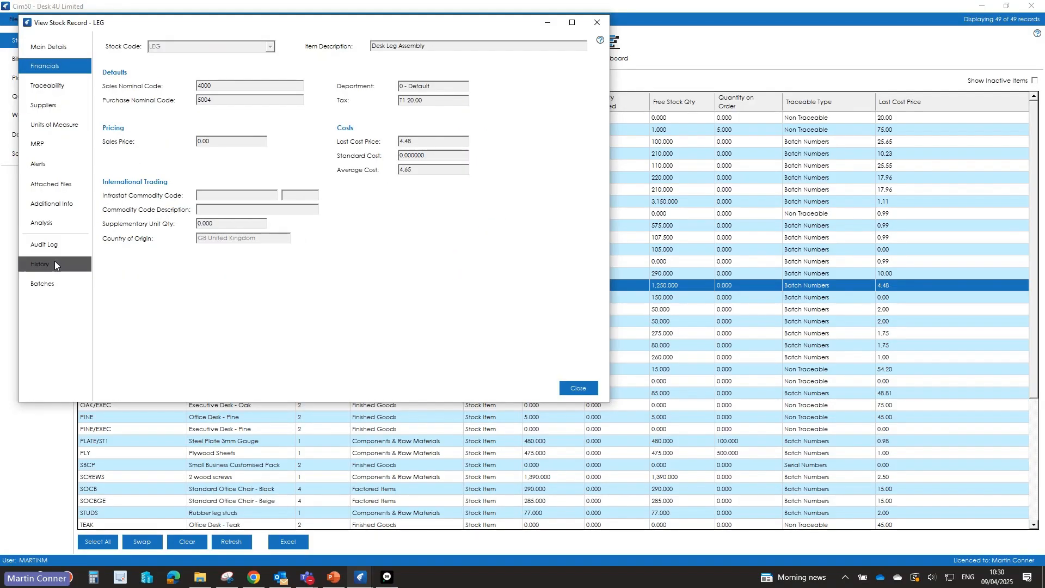
click(41, 266)
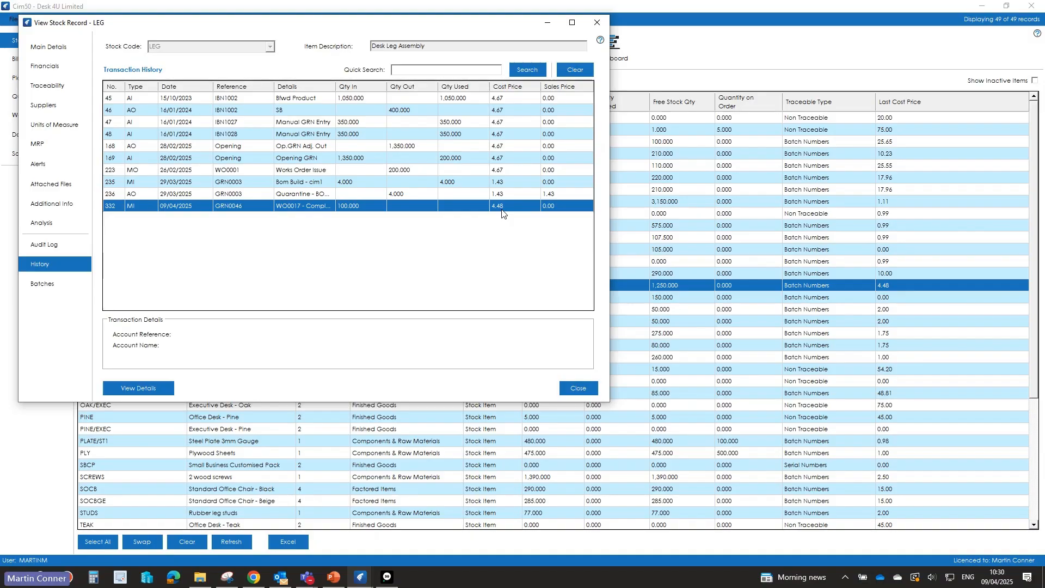
click(44, 67)
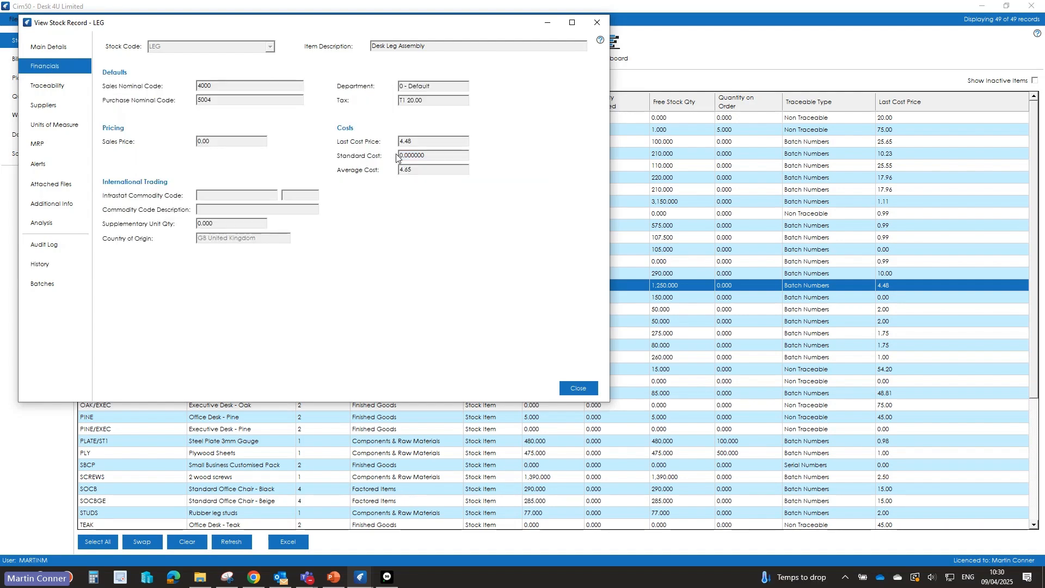
Step: Compare the actual and expected cost breakdowns of LEG batch GRN0046, and close the batch details and stock record
click(41, 285)
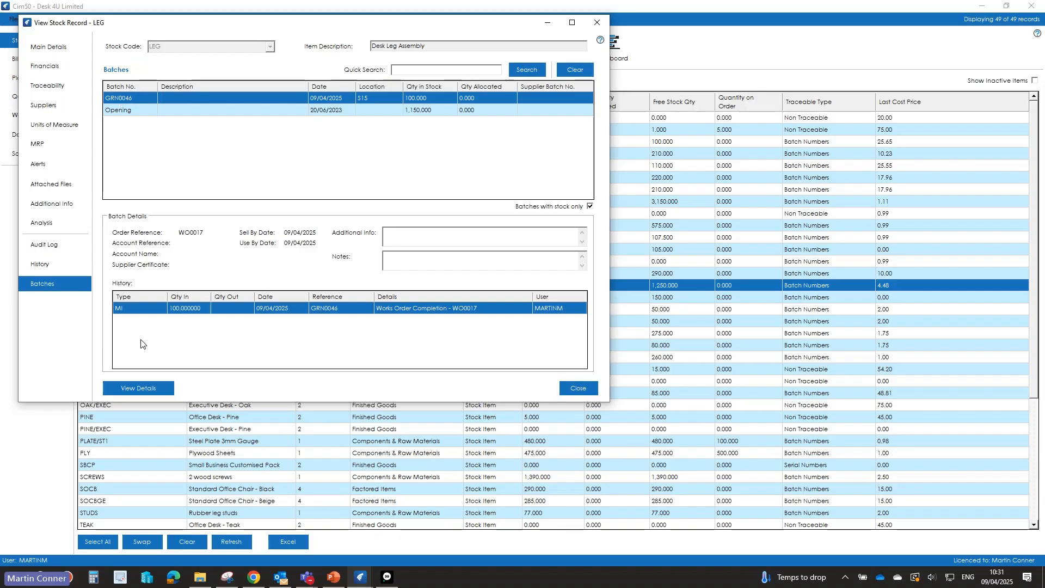
click(152, 388)
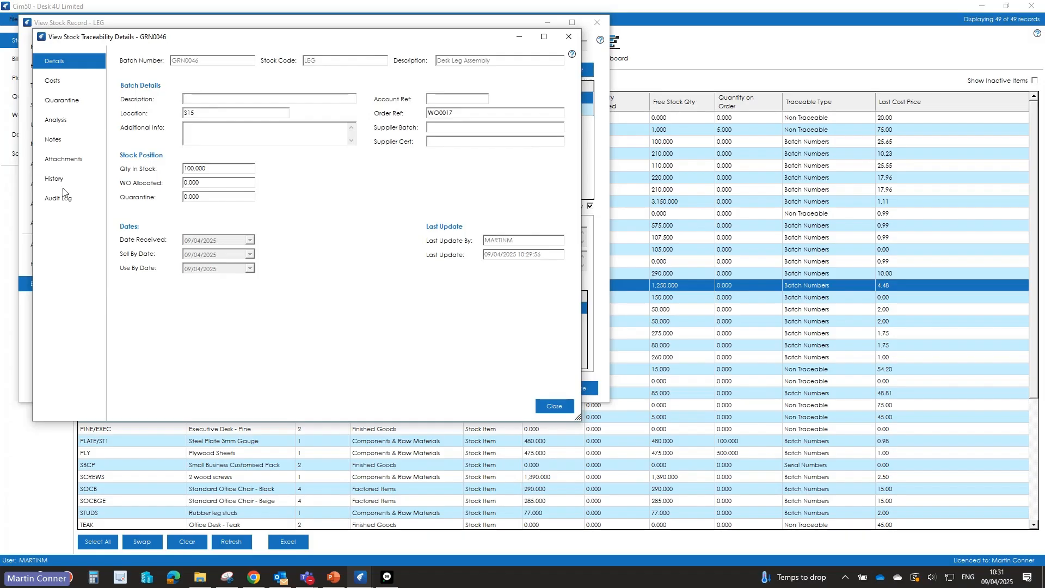
click(66, 79)
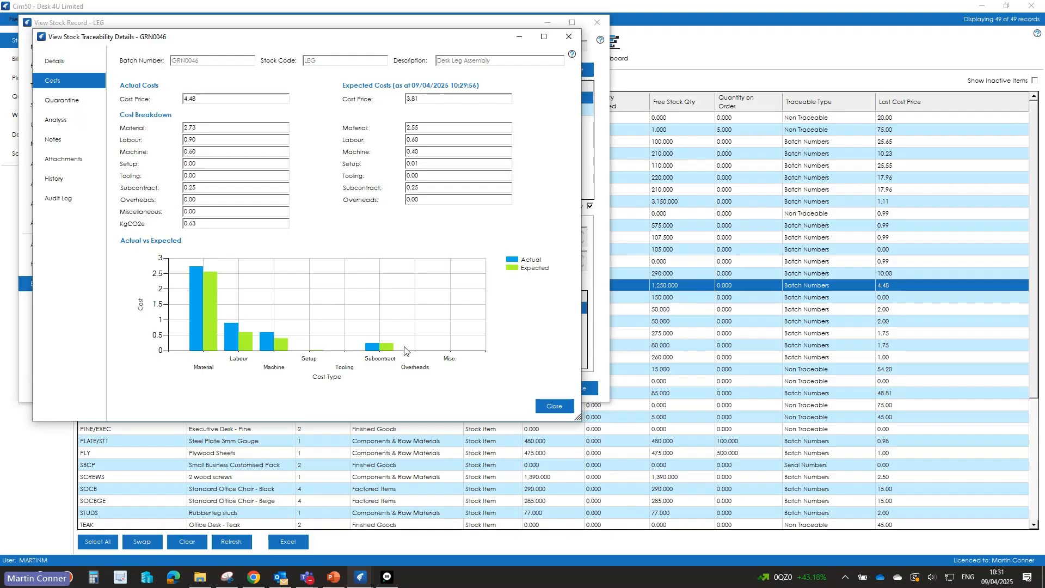
click(567, 410)
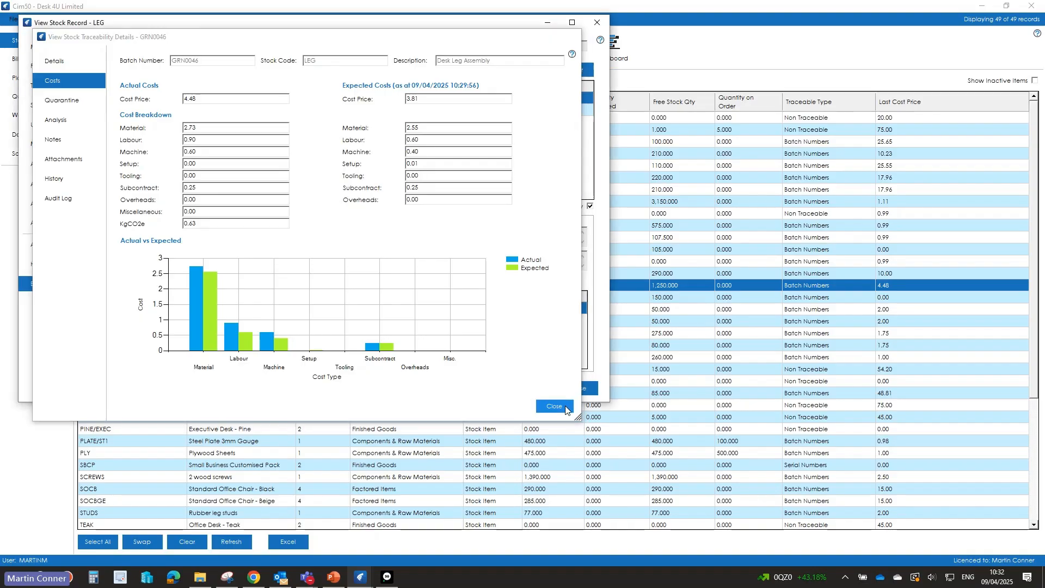
click(571, 391)
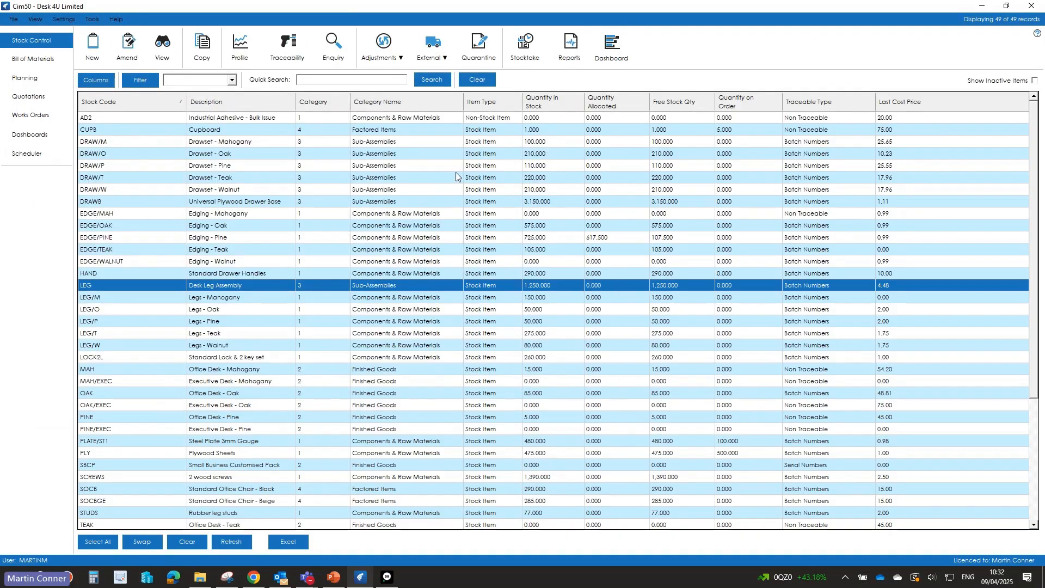
Step: Switch to the presentation's closing Thank You slide
click(360, 578)
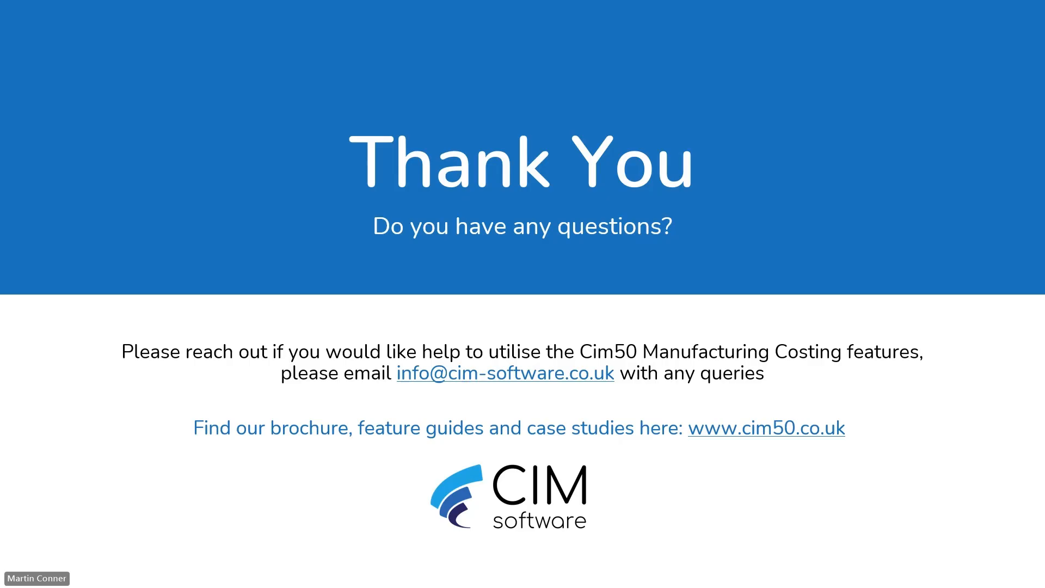